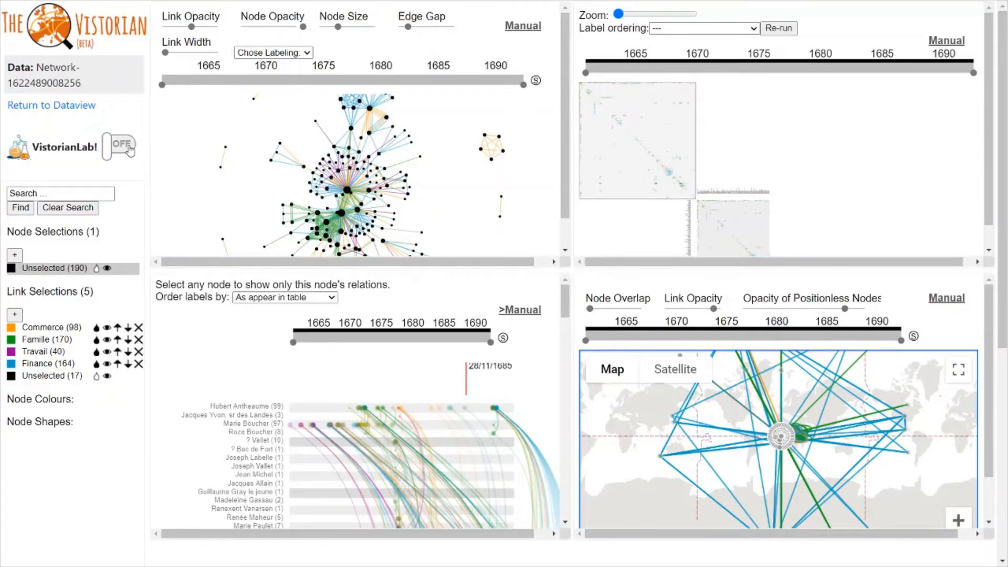
- Turn on VistorianLab, review its consent form to the end, and accept with bookmarks and logging enabled
left_click(129, 150)
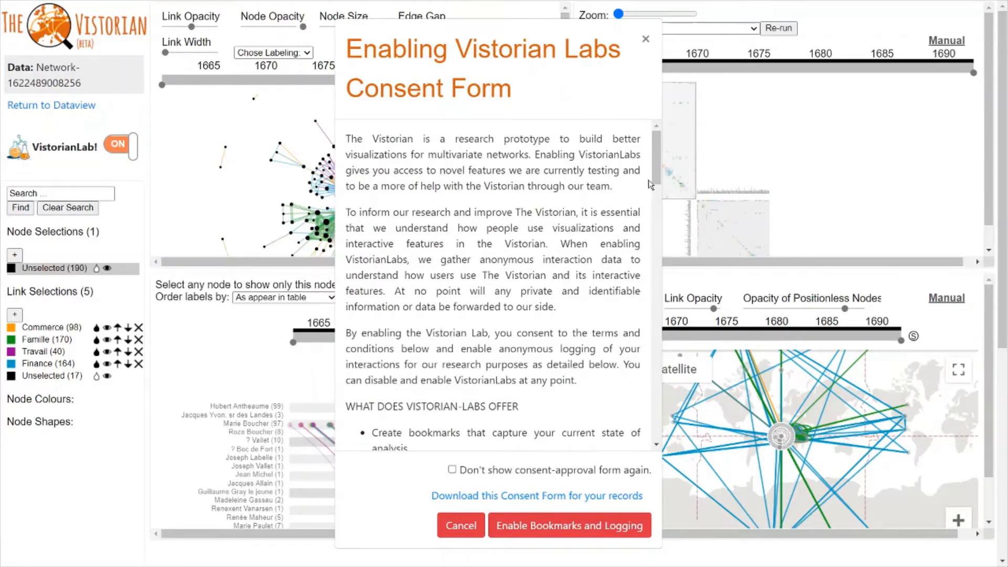
left_click_drag(657, 158, 645, 429)
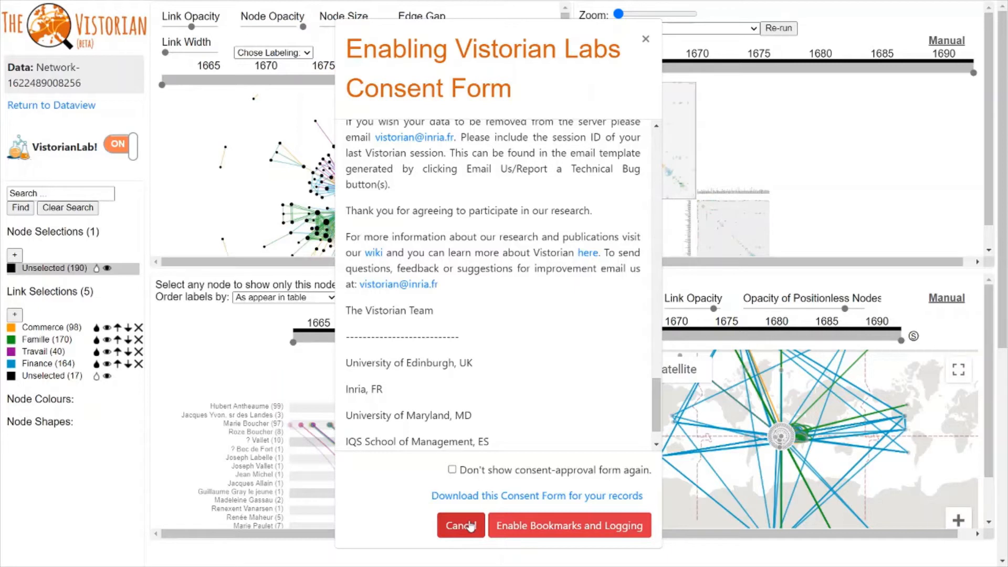
left_click(563, 532)
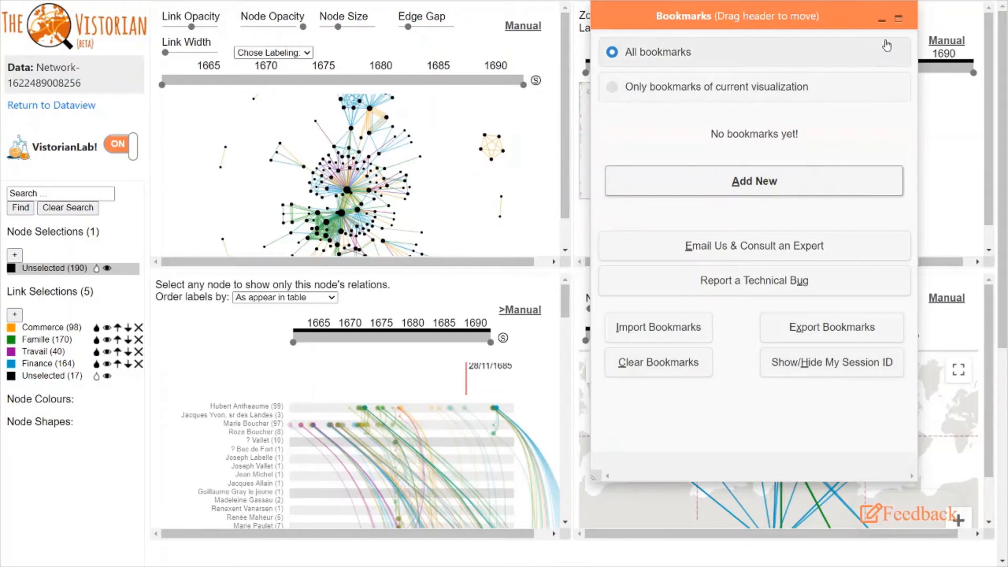
- Set the node-link view's time range to start about February 1678, with Automatic labeling and slightly reduced node opacity
left_click(882, 20)
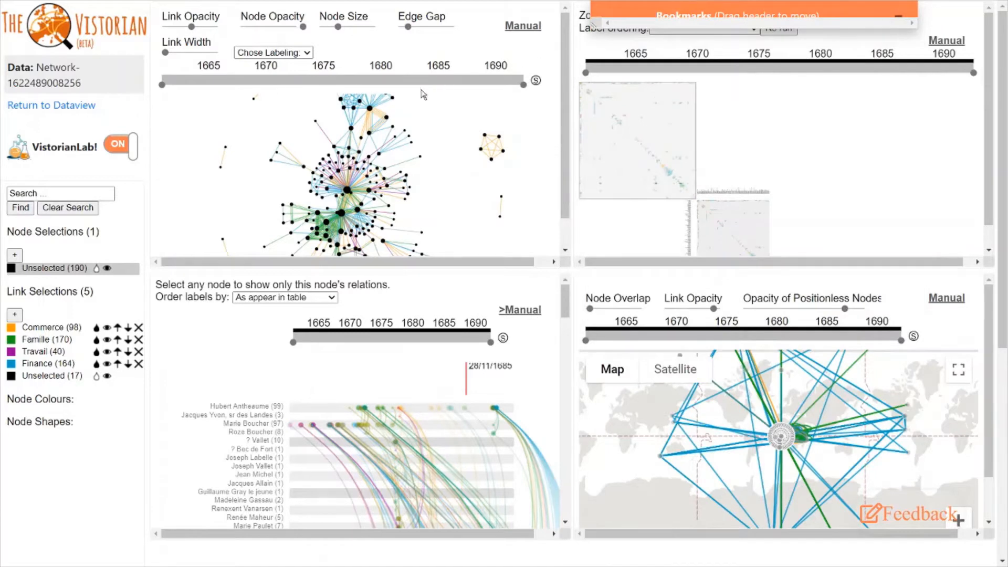
left_click_drag(161, 84, 359, 85)
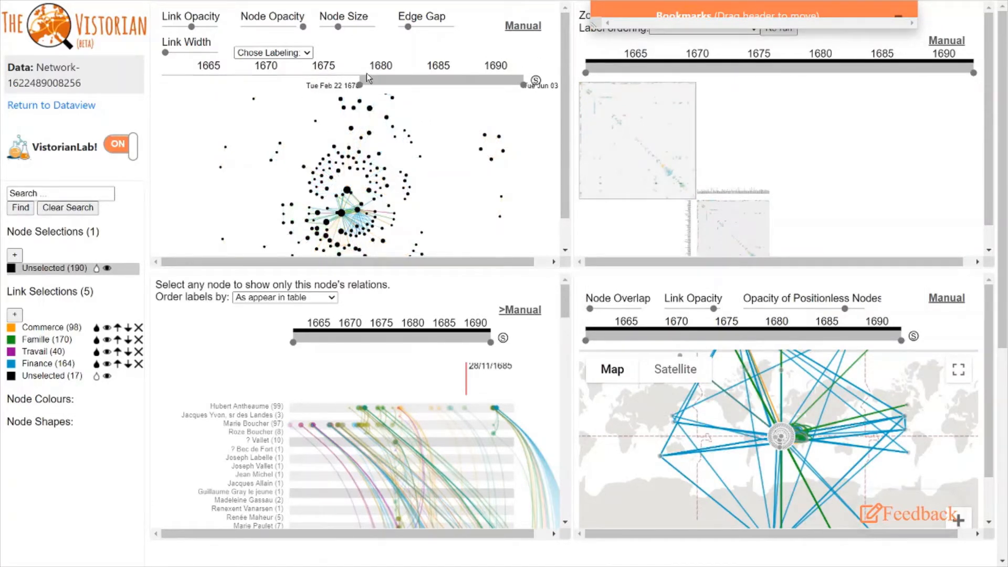
left_click(297, 54)
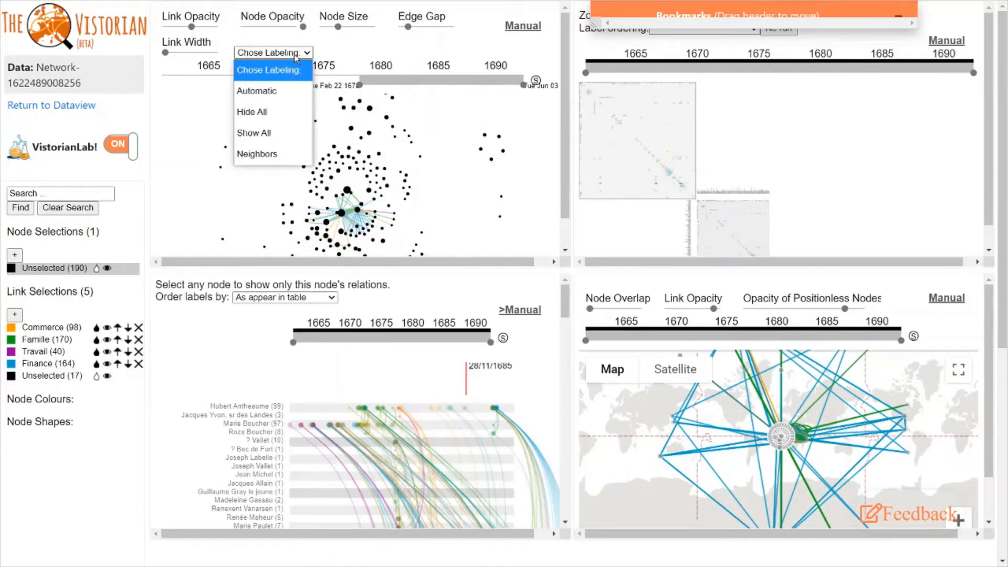
left_click(286, 93)
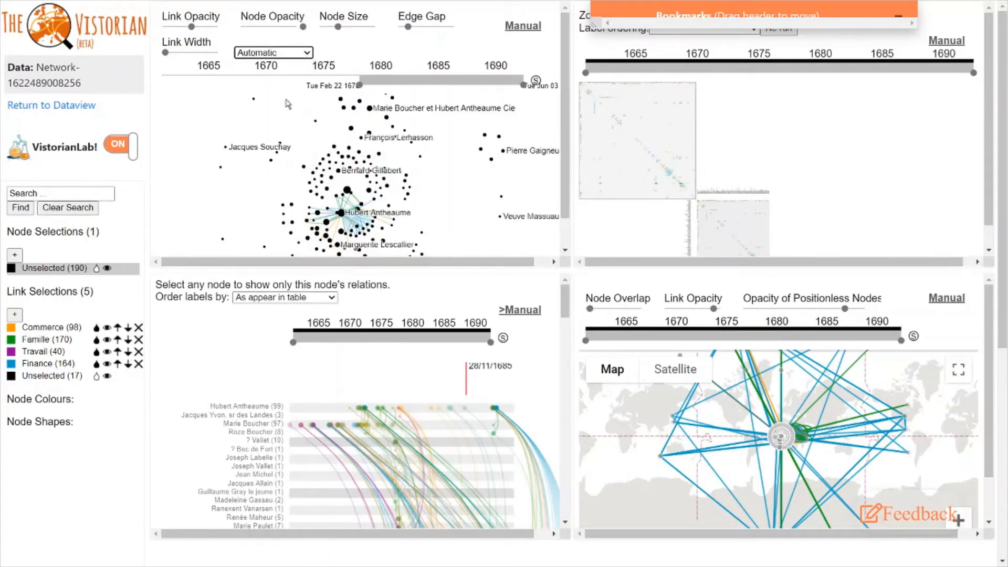
left_click_drag(303, 26, 288, 30)
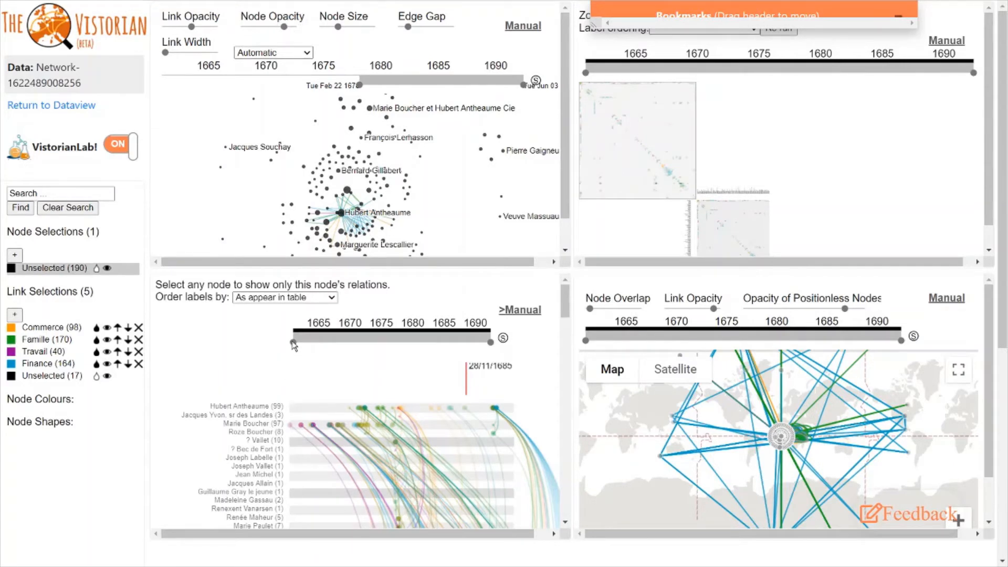
- Start the time-arc view's time range at about December 1676 and order its labels by Number of connections
left_click(396, 344)
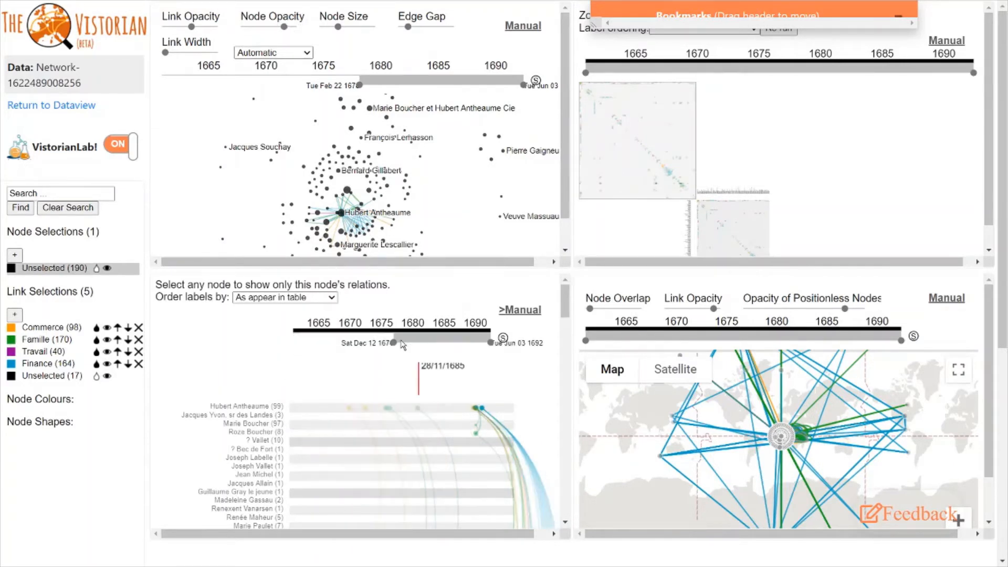
left_click(318, 298)
left_click(306, 352)
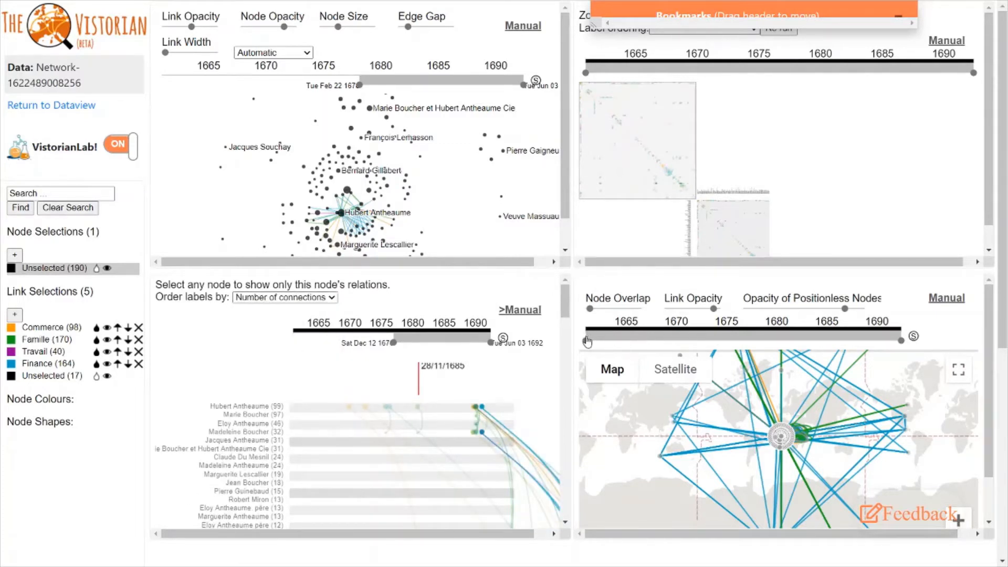
- Start the map's time range at about October 1670 and the matrix's time range at about September 1678
mouse_move(706, 336)
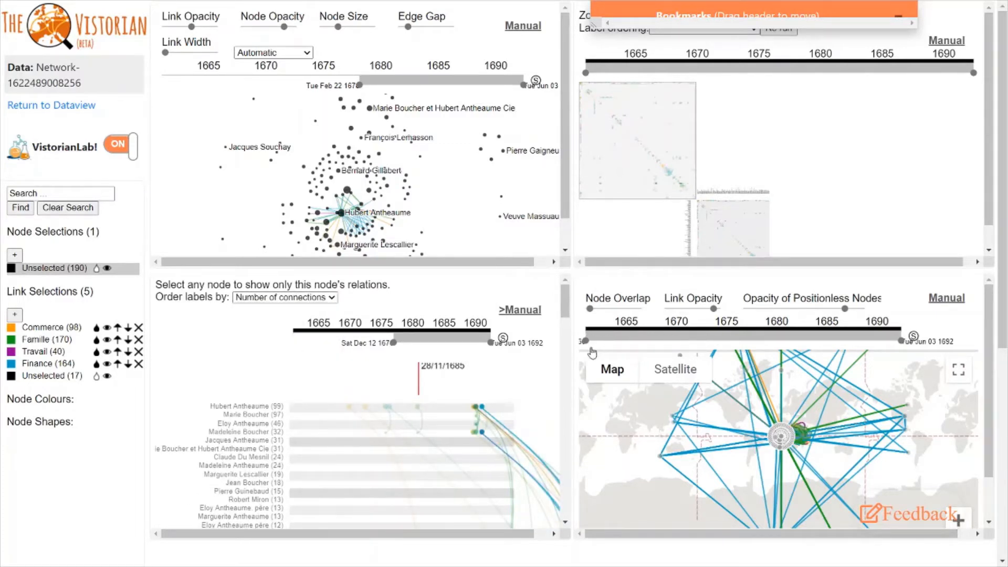
left_click_drag(591, 348, 692, 334)
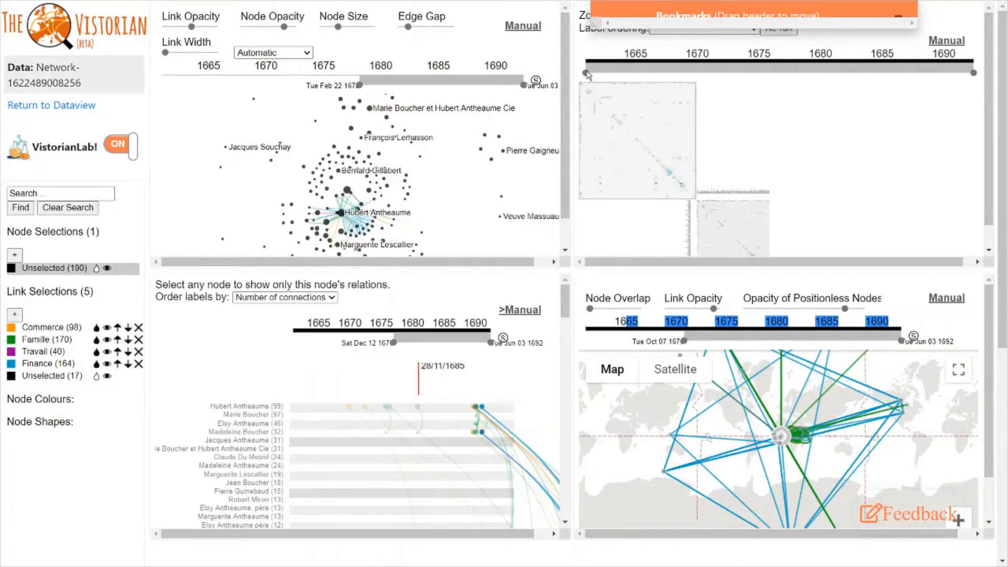
left_click_drag(585, 73, 805, 73)
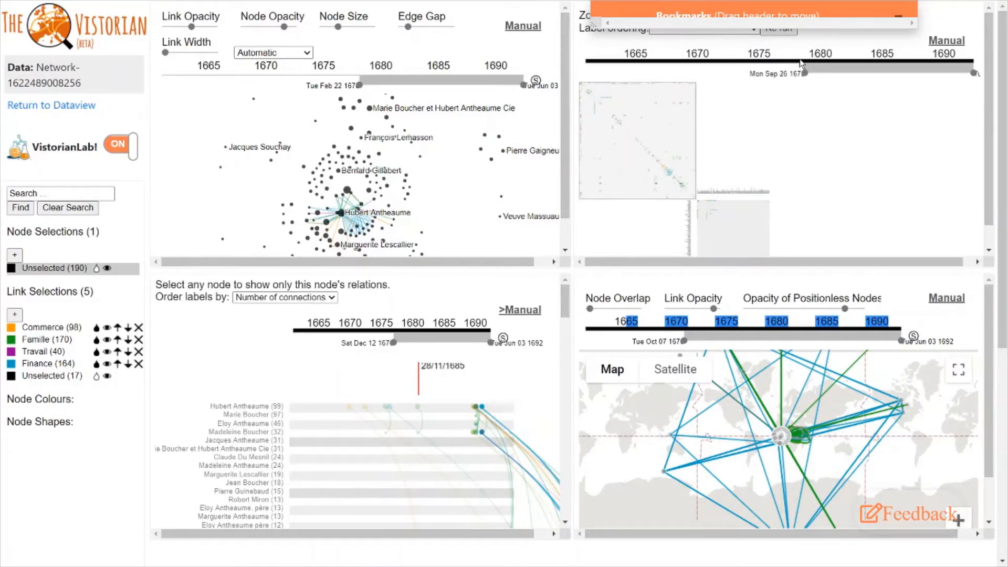
- Order the matrix labels by Node degree and zoom the matrix in to about the middle of its zoom range
left_click(752, 33)
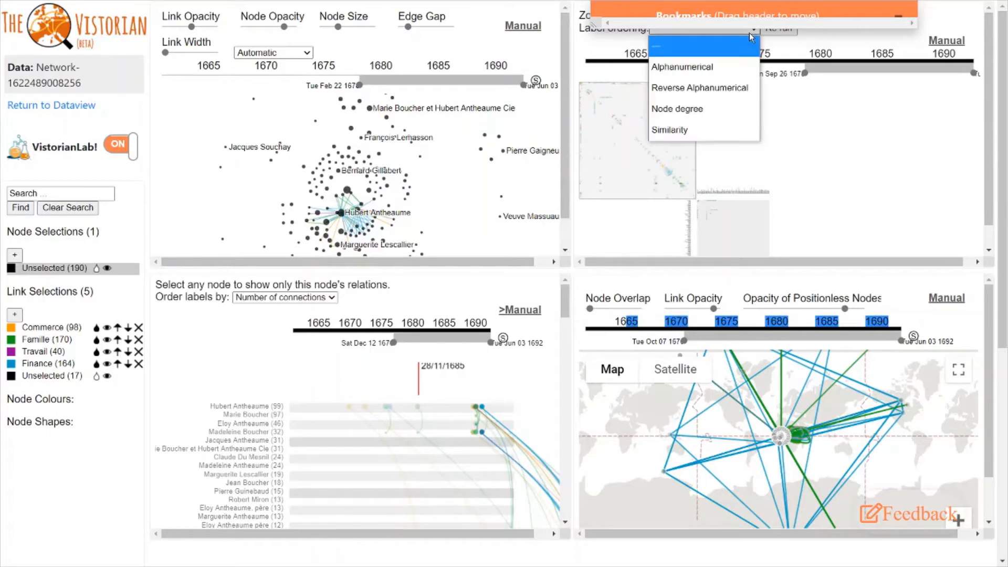
left_click(729, 106)
left_click_drag(726, 7, 338, 12)
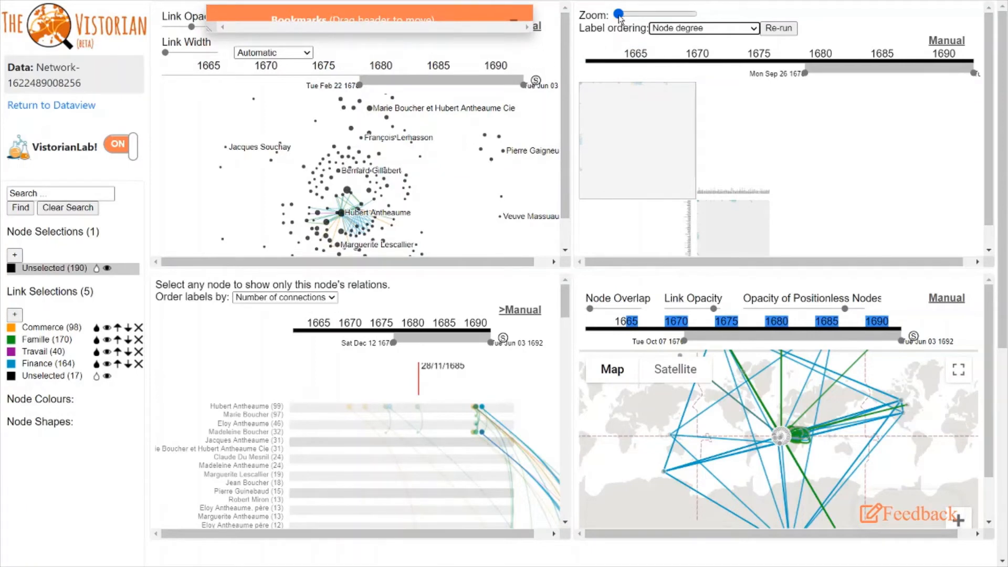
left_click_drag(619, 14, 664, 27)
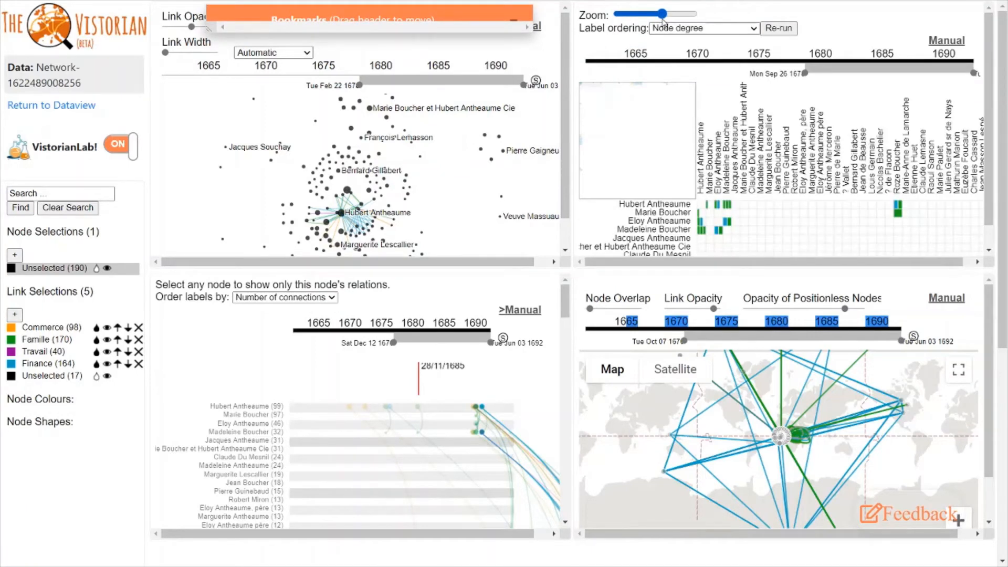
- Start a new bookmark of the current view labelled "my first bookmark" with the note "exploring networks"
left_click(513, 20)
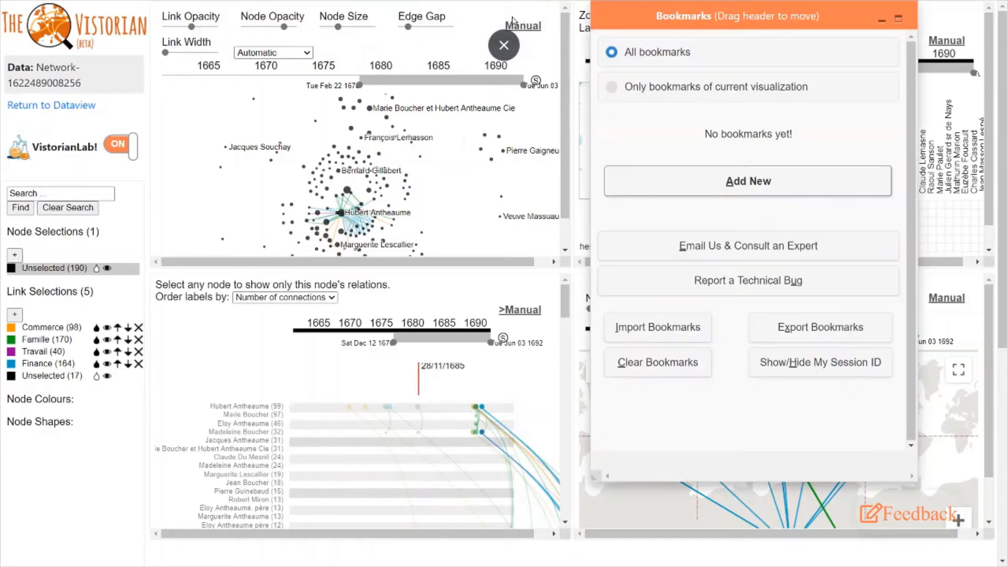
left_click(804, 188)
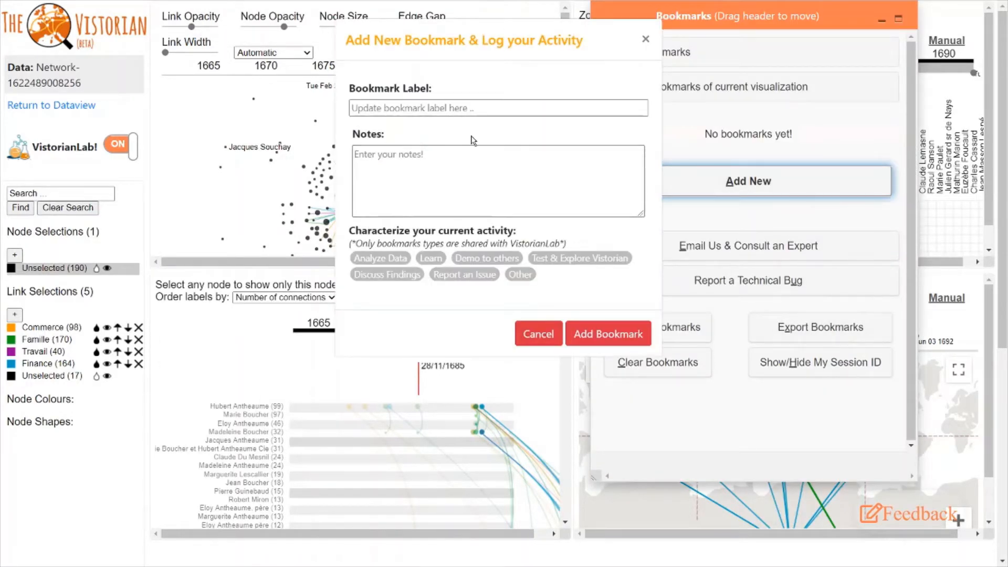
left_click(448, 107)
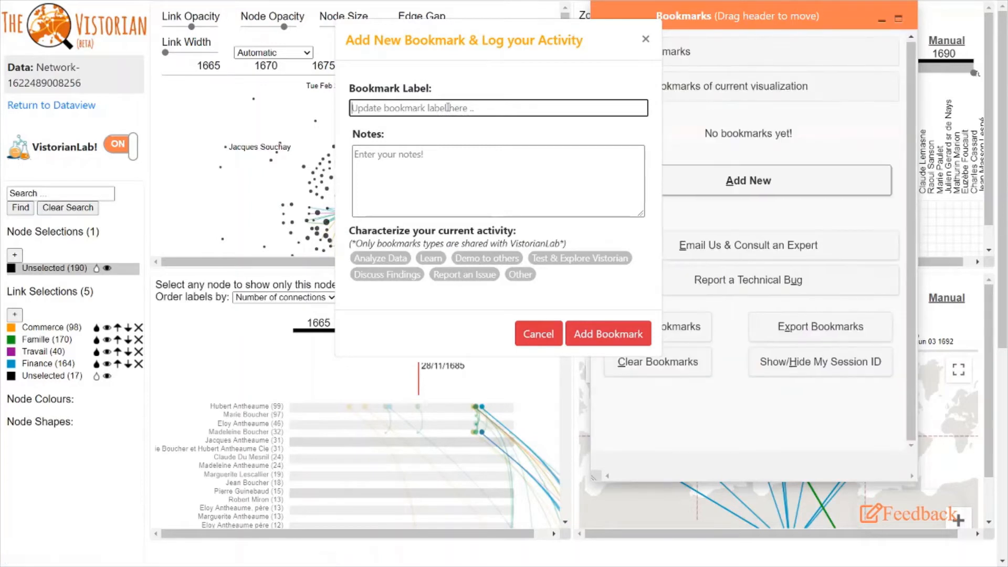
type("my first bookmark")
left_click(424, 168)
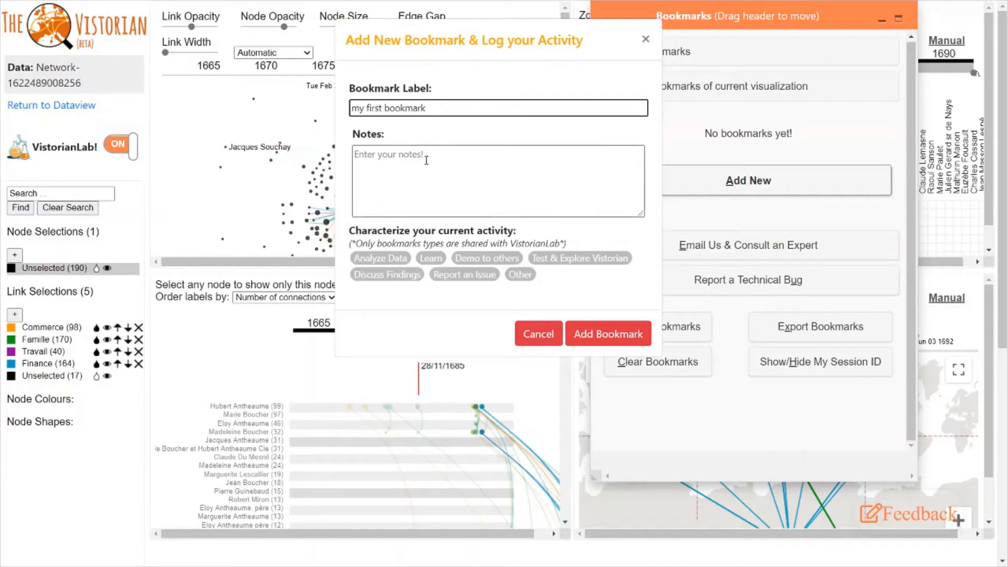
type("ex")
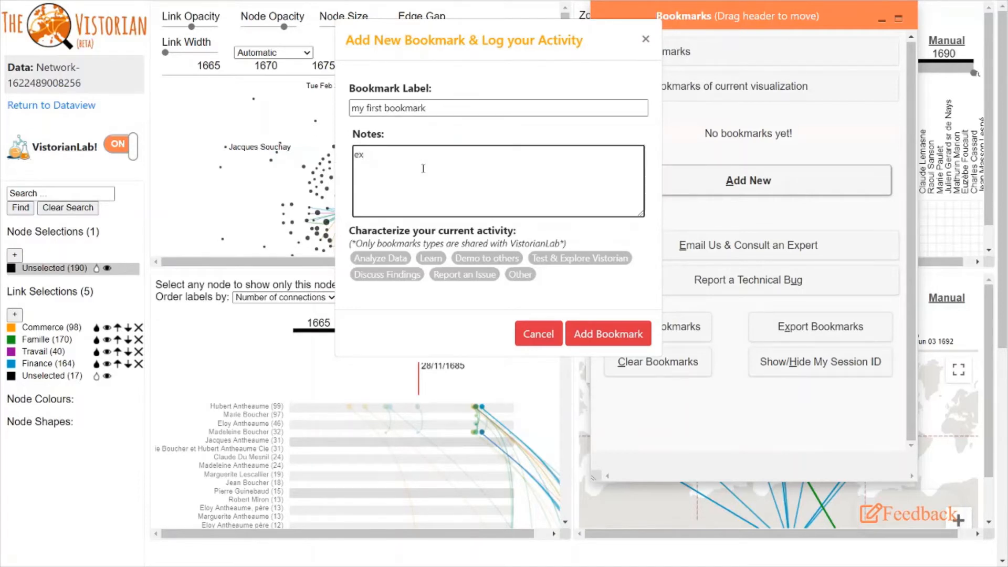
type("ploring networks")
- Try the bookmark's activity types one after another, from Analyze Data through Other, to see what each one offers
left_click(399, 258)
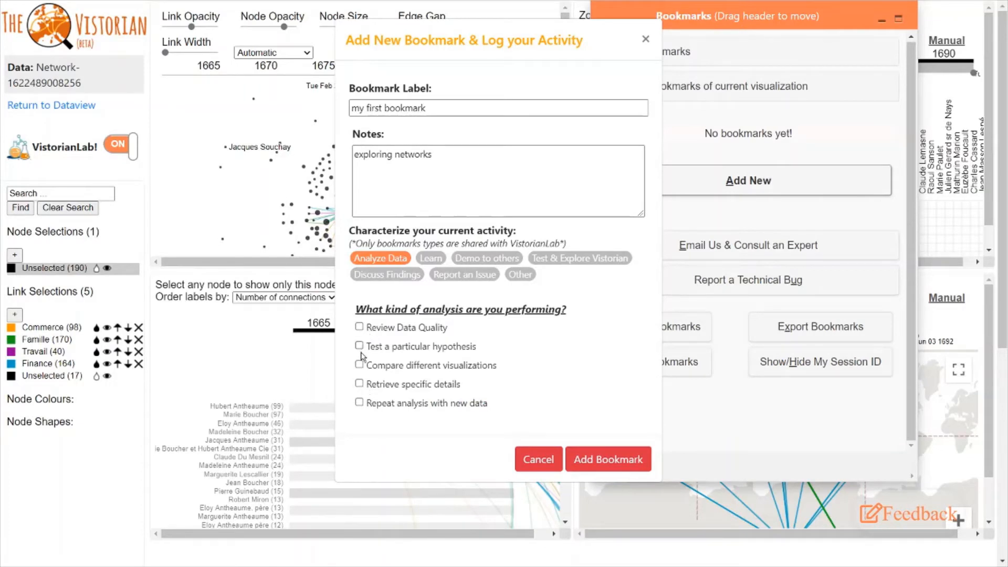
left_click(432, 260)
left_click(487, 258)
left_click(537, 260)
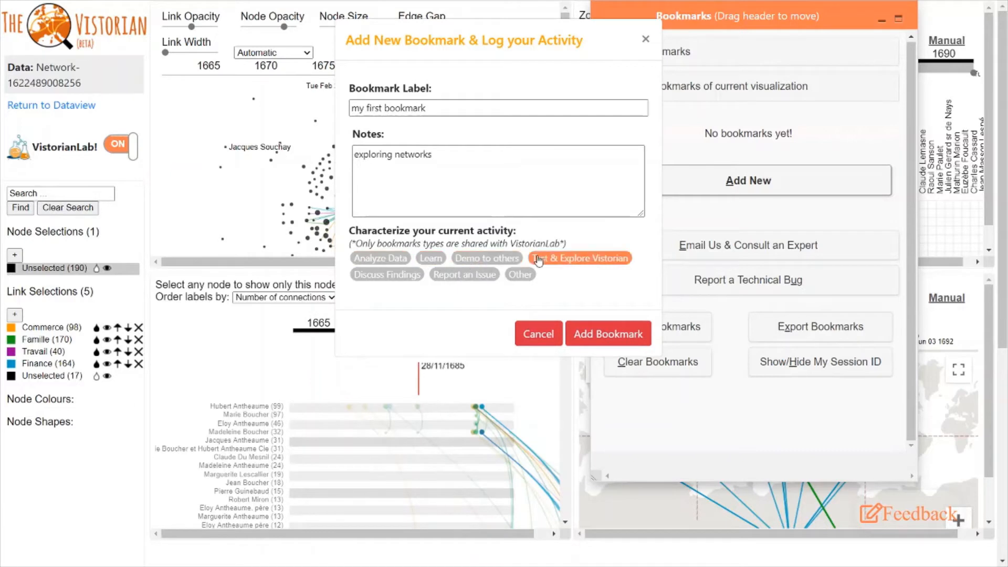
left_click(413, 274)
left_click(451, 277)
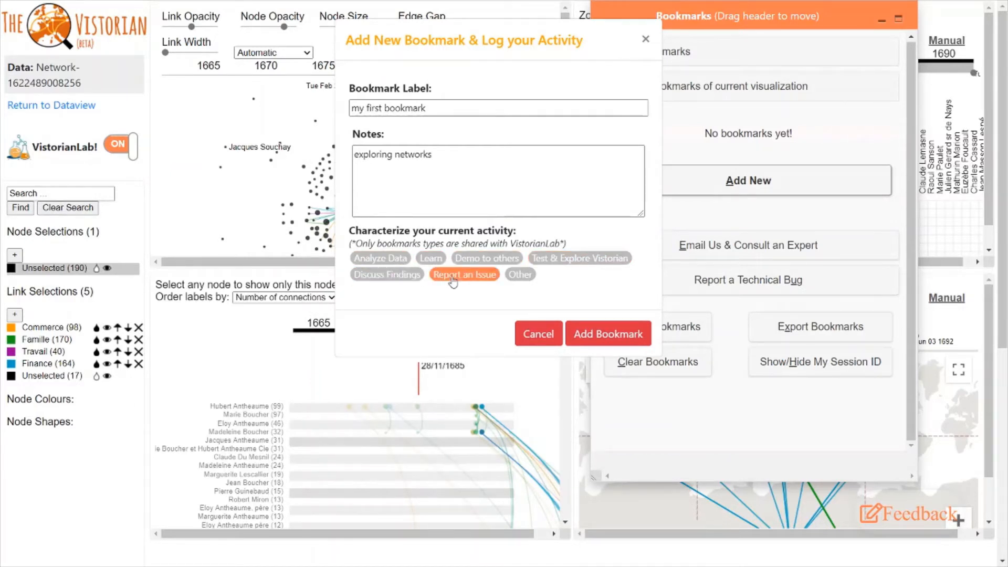
left_click(522, 275)
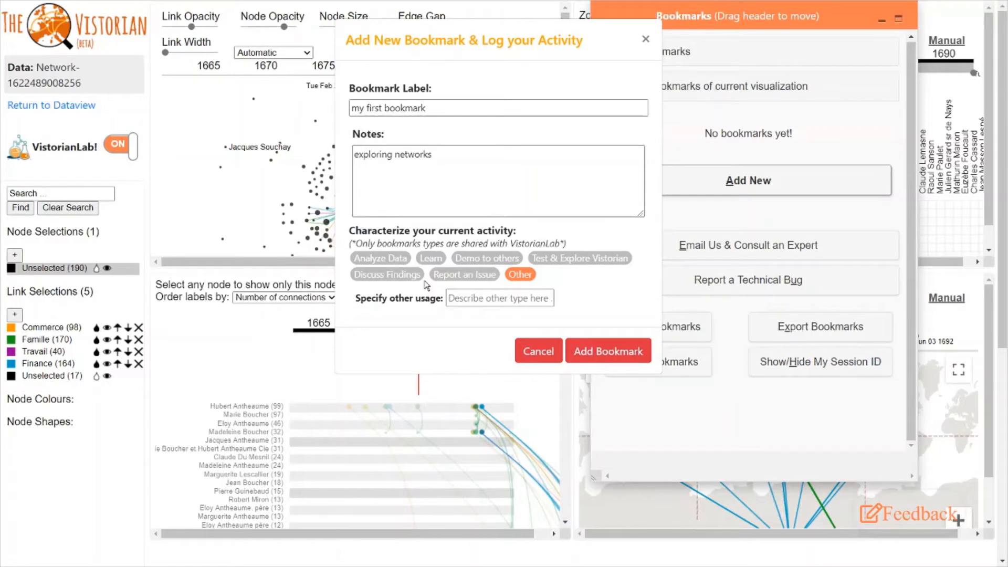
- Set the bookmark's activity type to Test & Explore Vistorian and add the bookmark
left_click(547, 269)
left_click(602, 340)
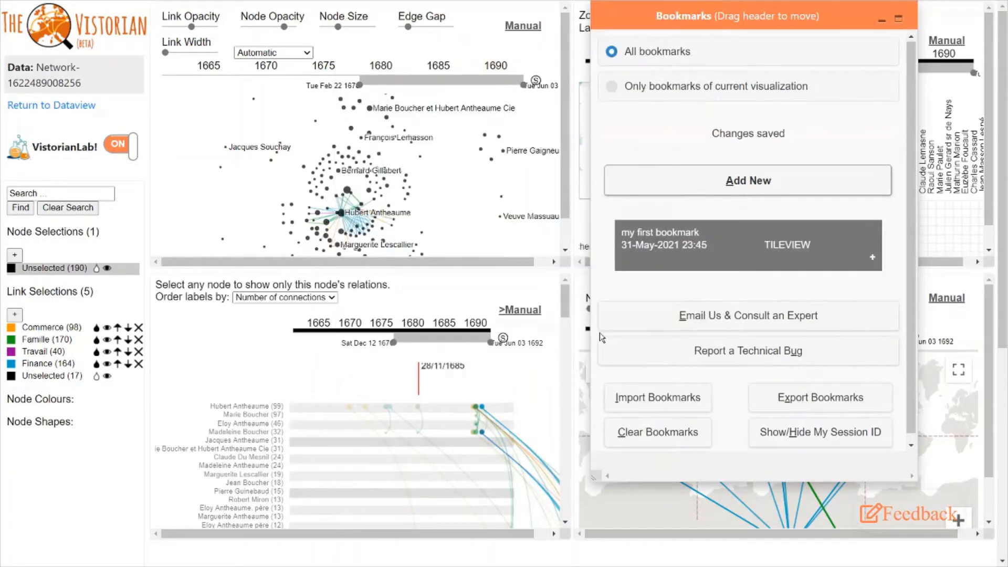
- Review the saved bookmark's label, notes and activity details, then collapse its entry
left_click(742, 259)
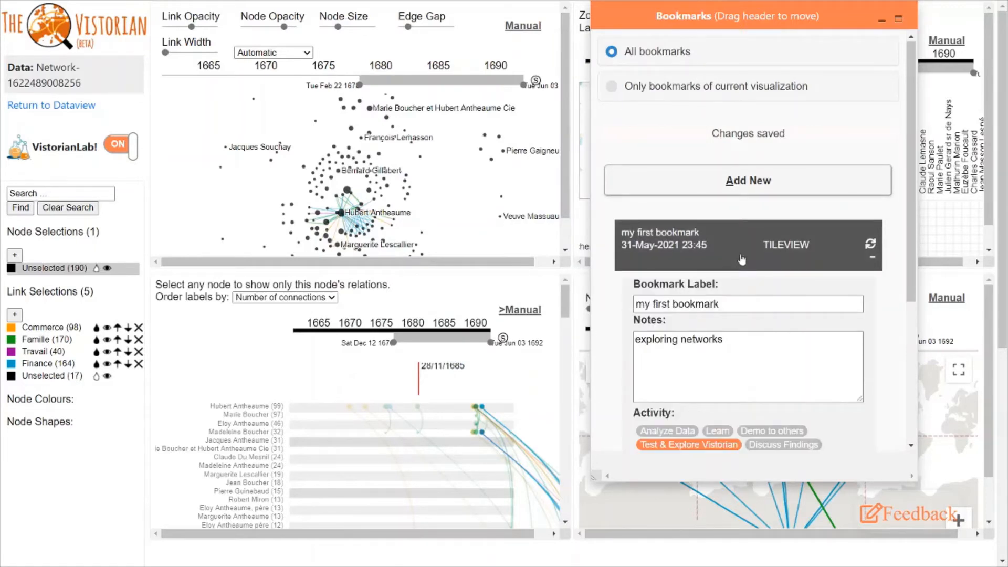
scroll(743, 321, "down", 3)
scroll(743, 320, "up", 2)
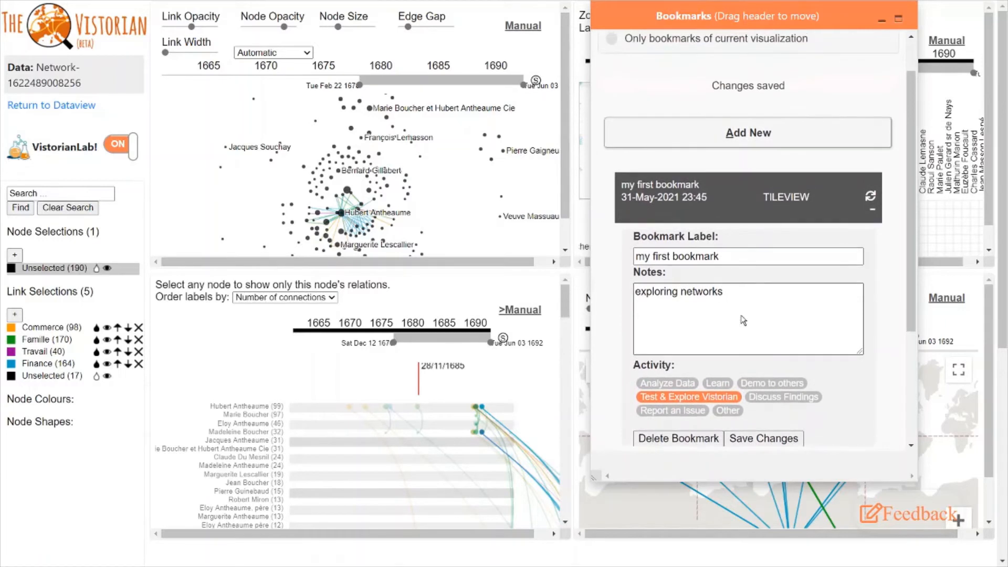
scroll(743, 320, "down", 1)
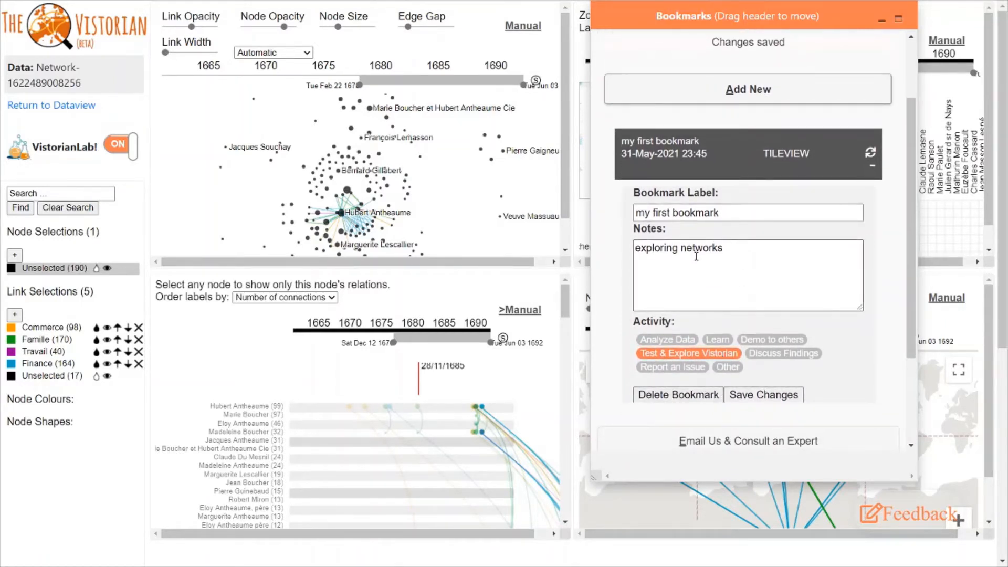
left_click(754, 167)
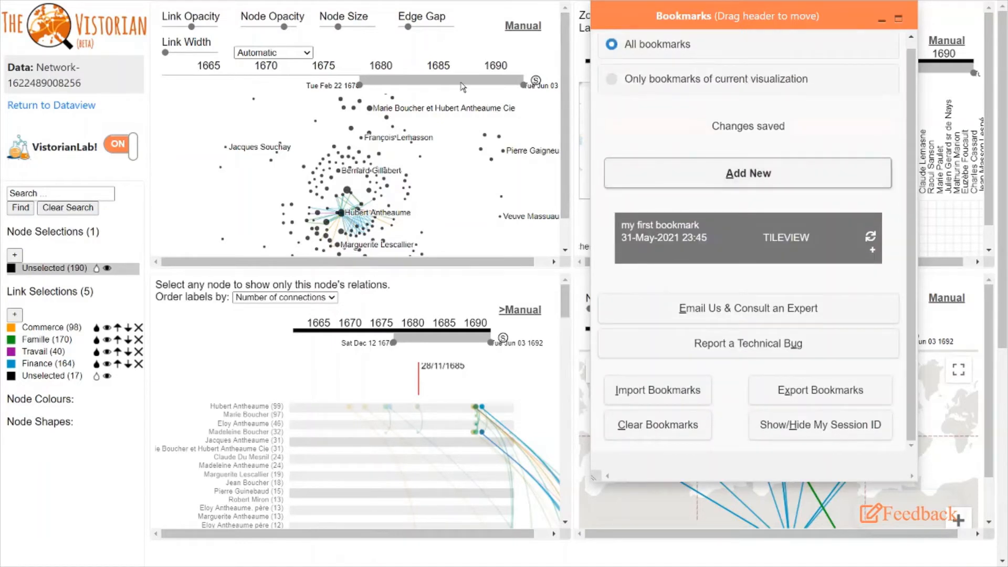
- Adjust the node-link view to a time window of about May 1665 to September 1679, Hide All labeling and a wider edge gap
left_click_drag(459, 87, 314, 83)
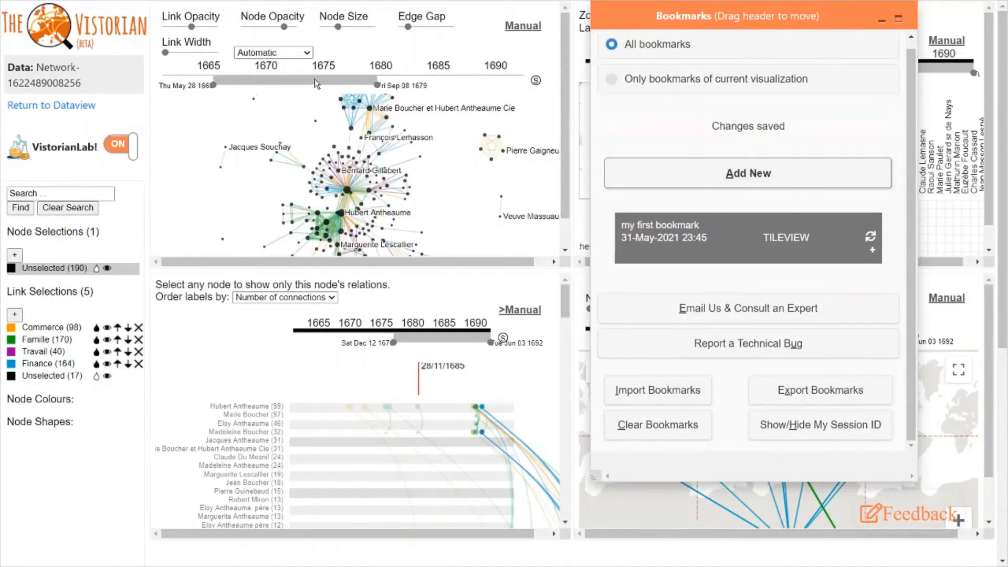
left_click(295, 52)
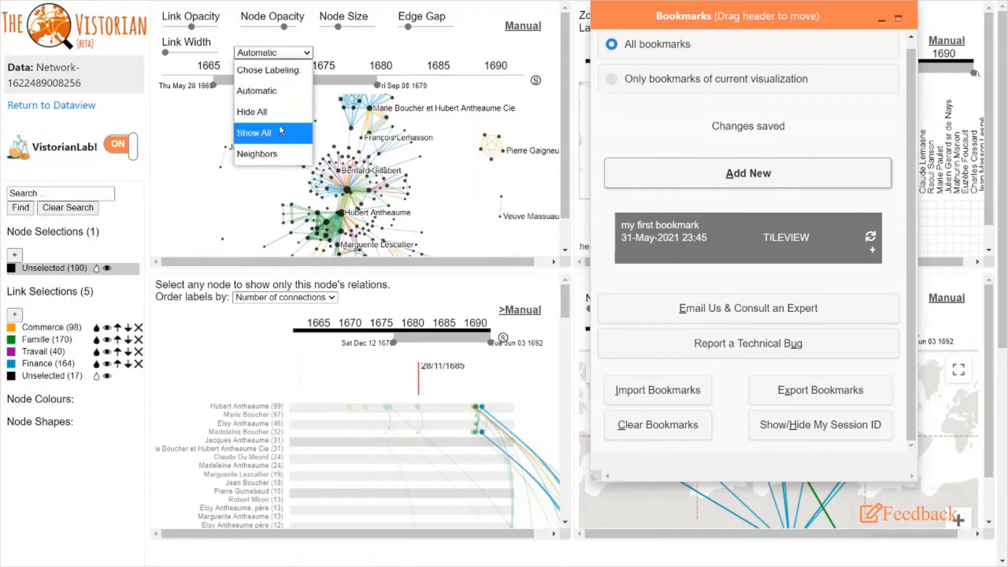
left_click(280, 124)
left_click_drag(408, 27, 429, 26)
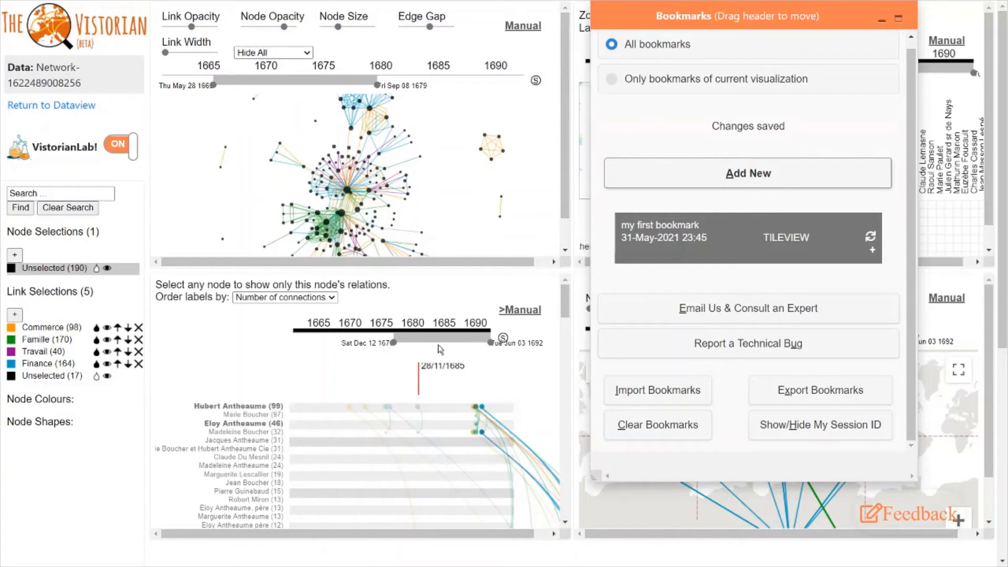
- Shift the time-arc view's time window back to about February 1665 to July 1680
left_click(388, 342)
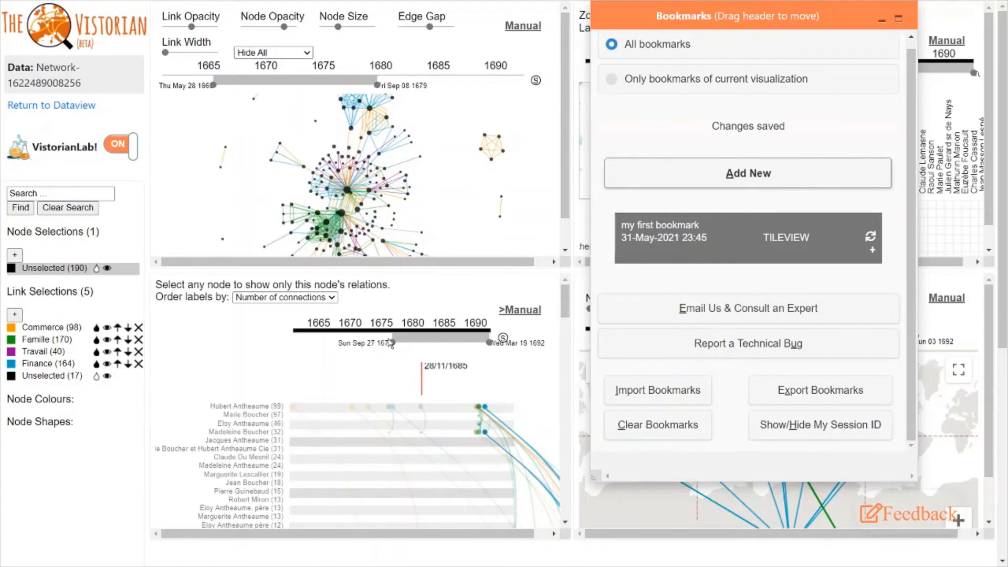
left_click_drag(386, 340, 361, 339)
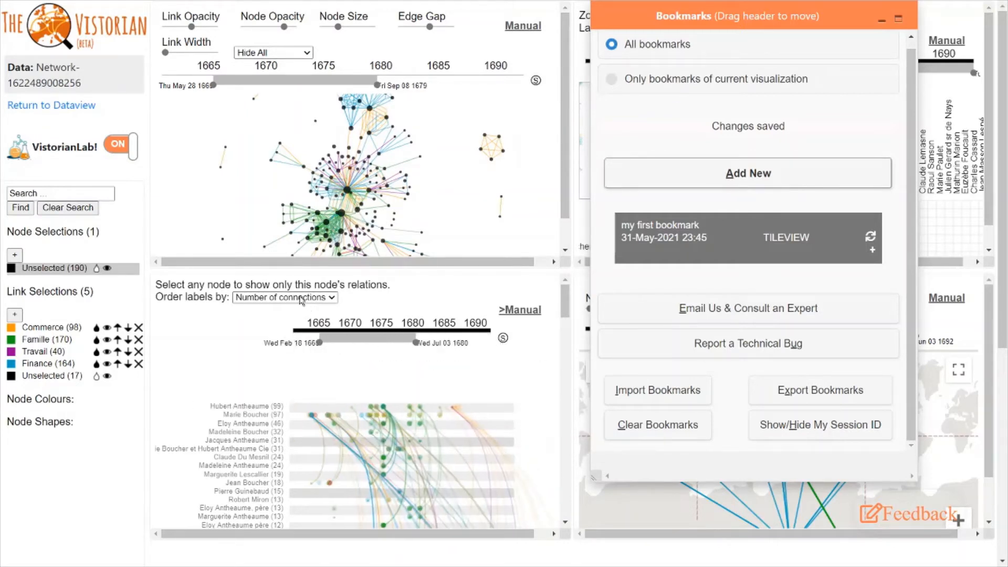
- Order the time-arc view's labels by Alphanumerical and minimize the Bookmarks window
left_click(283, 297)
left_click(296, 336)
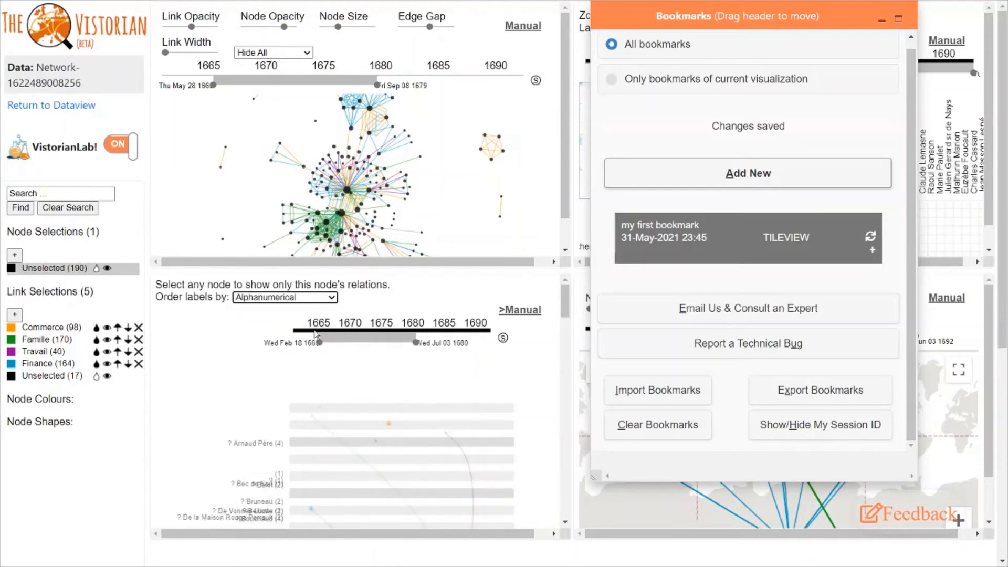
left_click(883, 19)
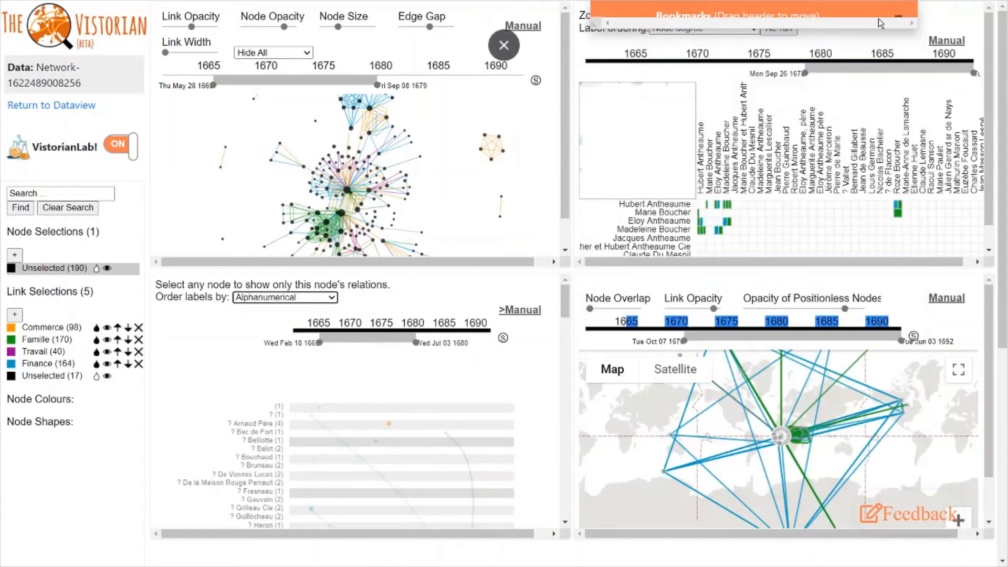
- Shift the map view's time window back to end about August 1682, raise the node overlap and lower the link opacity
left_click(801, 336)
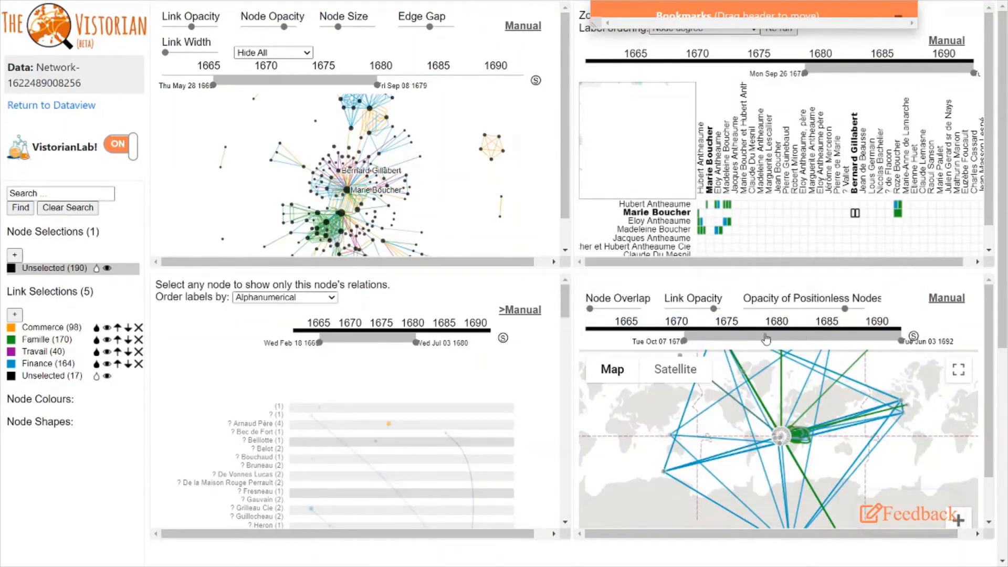
left_click_drag(733, 339, 656, 339)
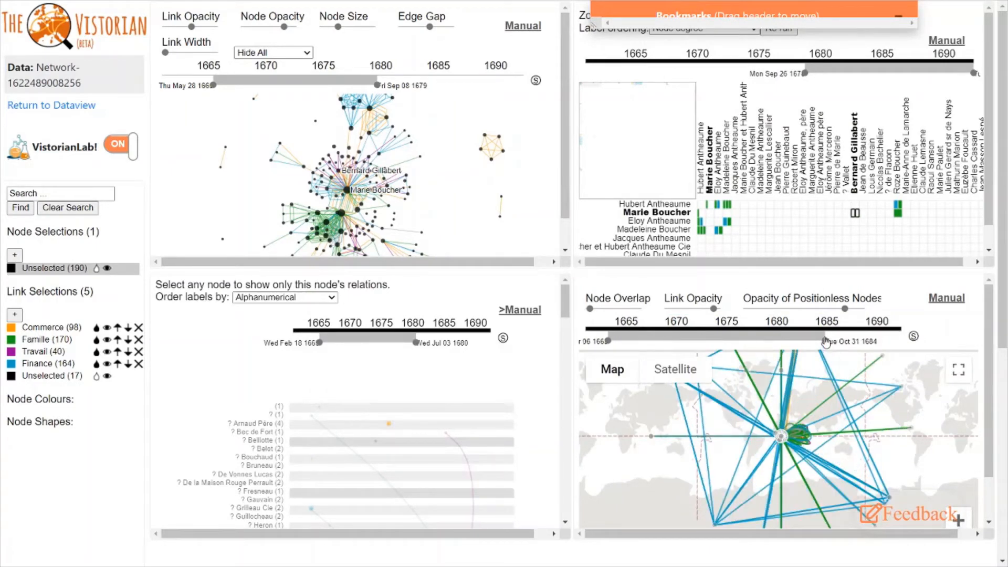
mouse_move(822, 339)
left_mouse_down()
mouse_move(727, 339)
mouse_move(685, 313)
mouse_move(596, 315)
mouse_move(617, 310)
left_mouse_up()
right_click(621, 303)
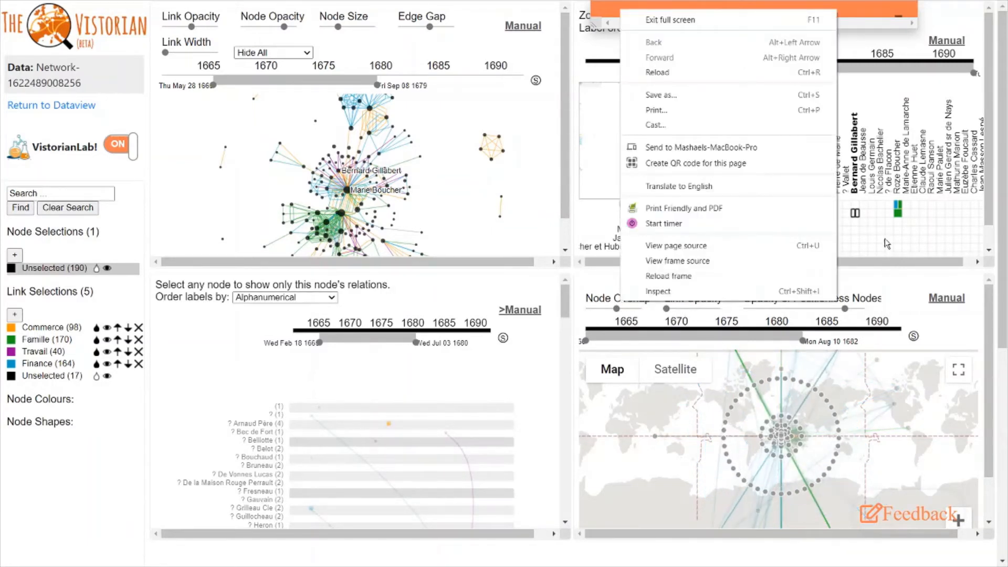
left_click(875, 100)
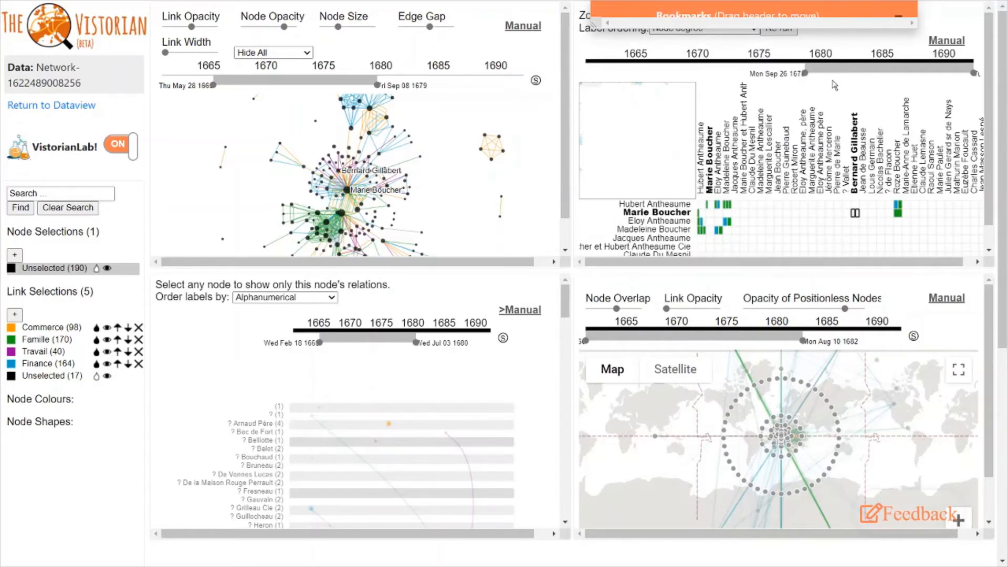
- Shift the matrix view's time window to about September 1665 to June 1679 and restore the Bookmarks window
left_click_drag(838, 69, 683, 73)
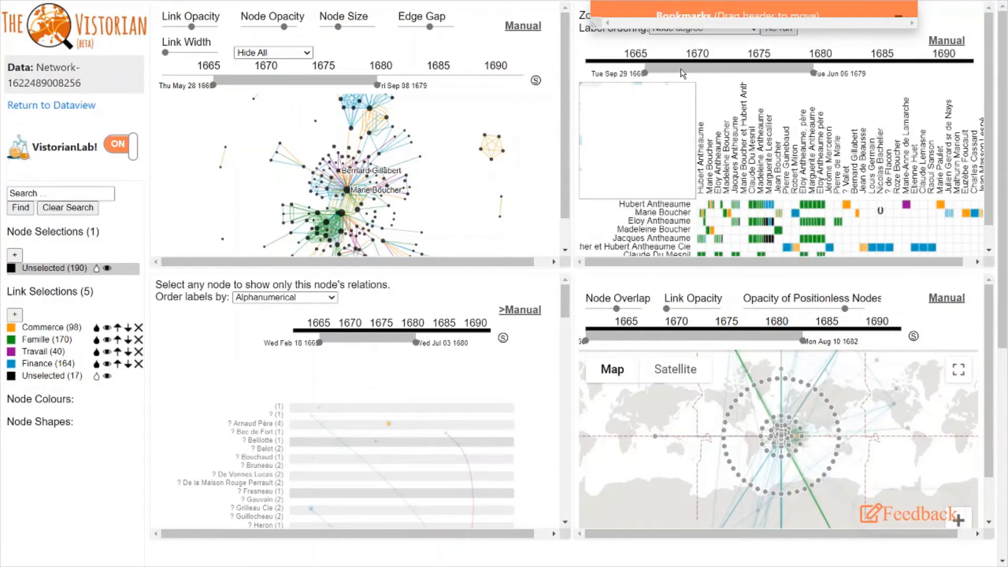
left_click(899, 20)
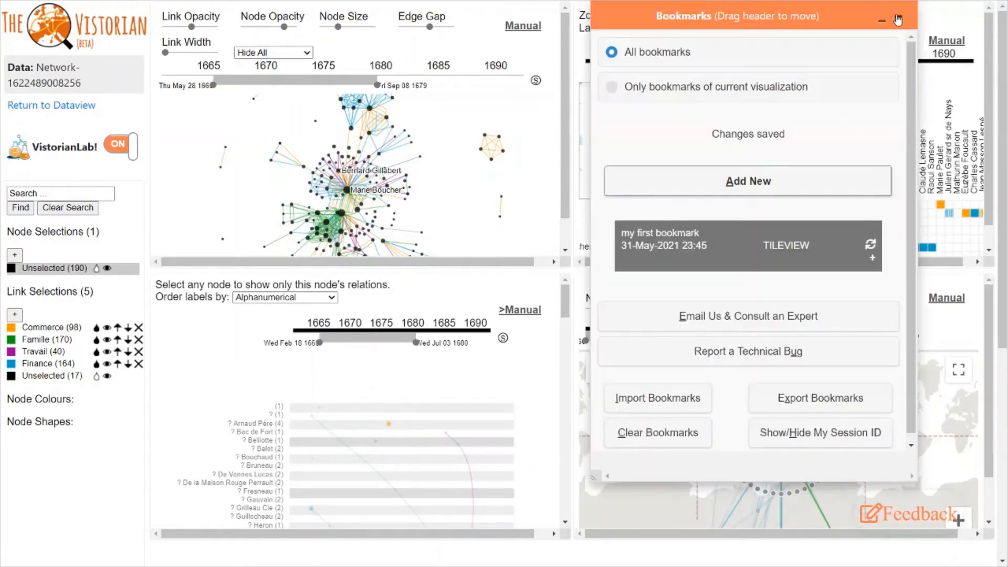
- Add a new bookmark labelled "2nd bookmark" with empty notes and the activity type Demo to others
left_click(735, 181)
left_click(415, 107)
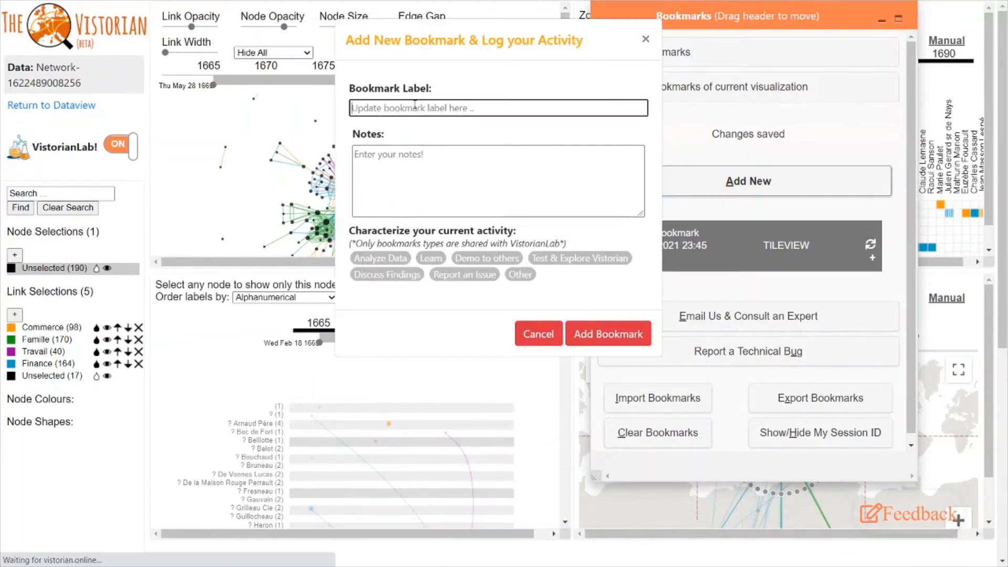
type("2")
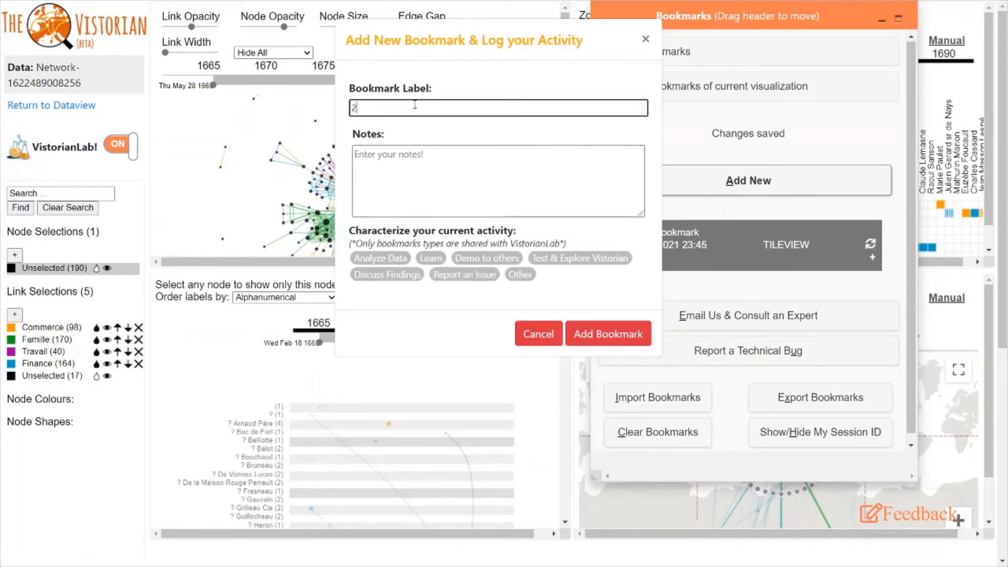
type("nd bookmark")
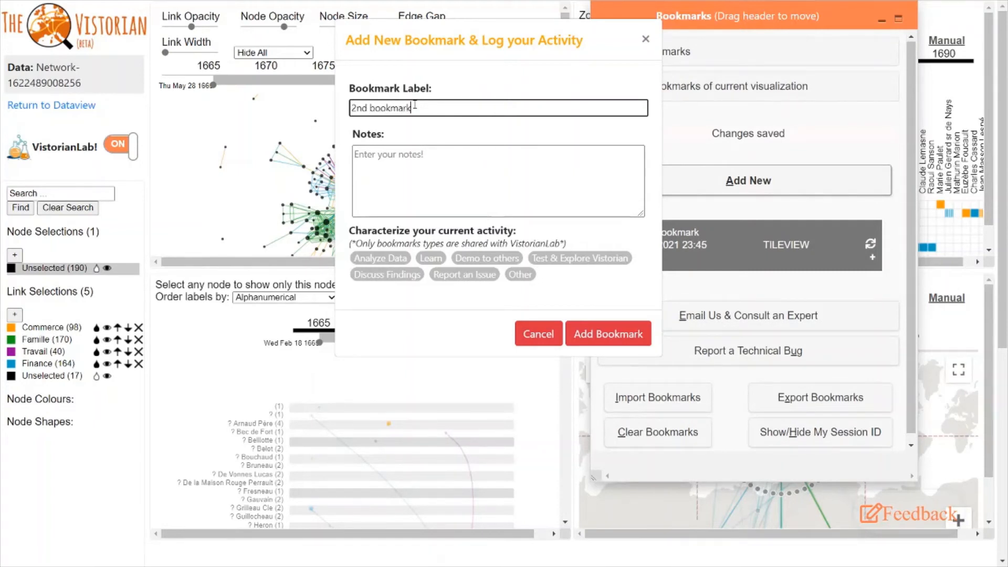
left_click(410, 177)
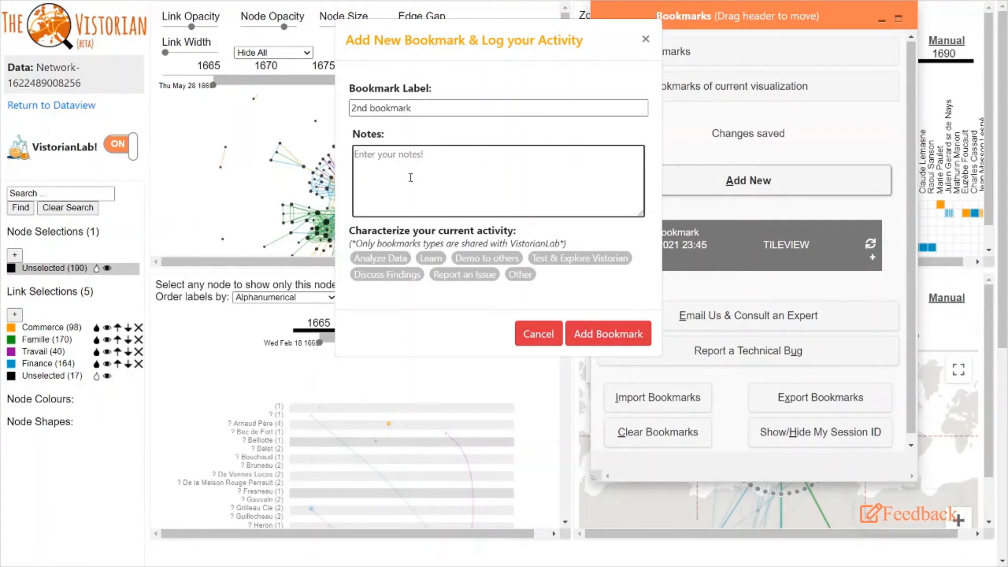
left_click(506, 257)
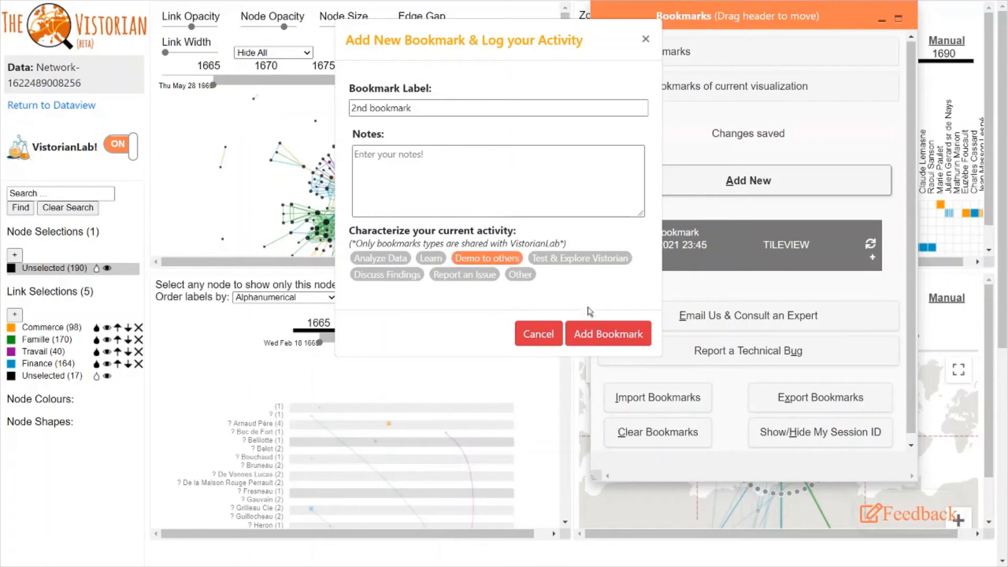
left_click(599, 335)
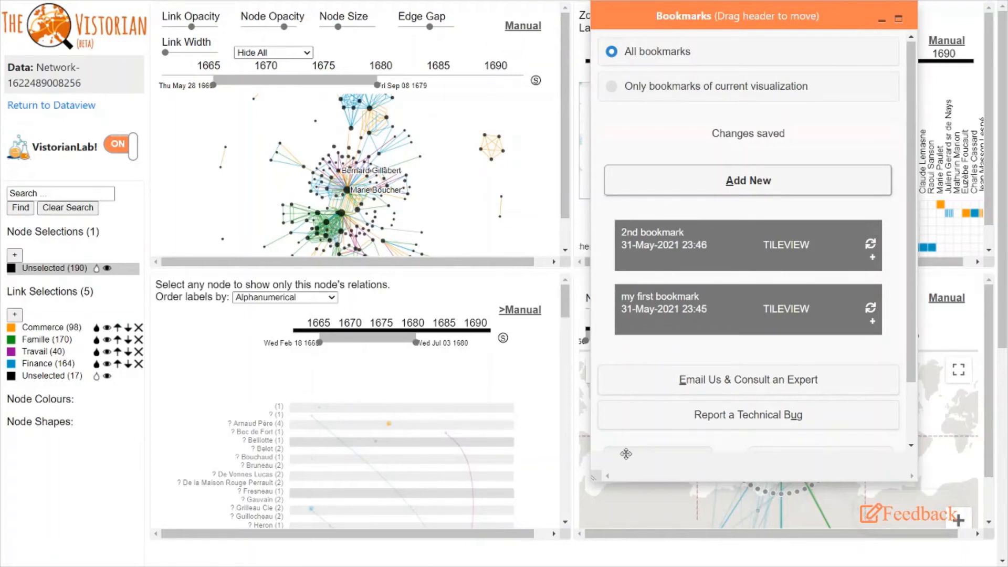
- Resize the Bookmarks window so that it is shorter and covers less of the map view
left_click_drag(592, 477, 622, 428)
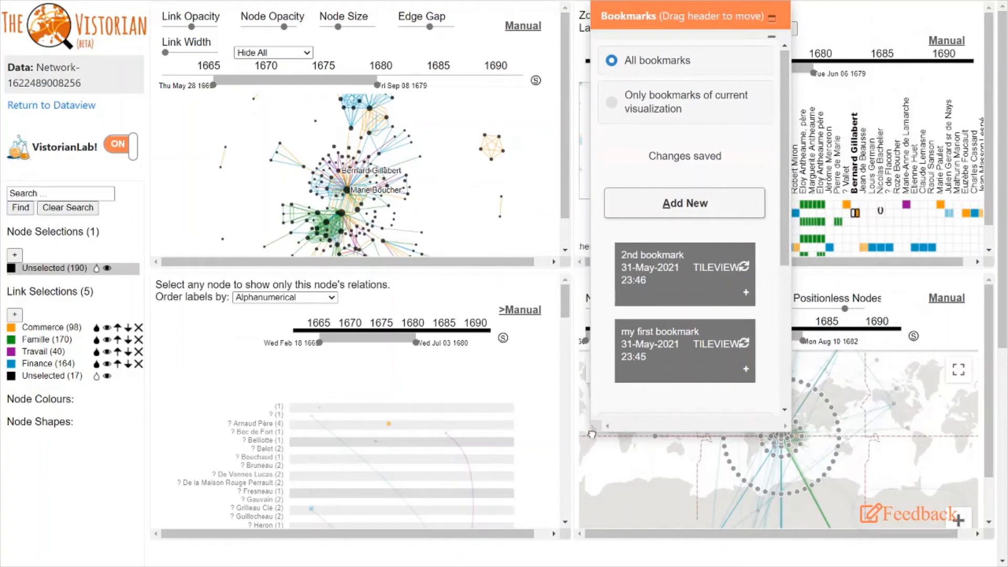
left_click_drag(595, 428, 596, 428)
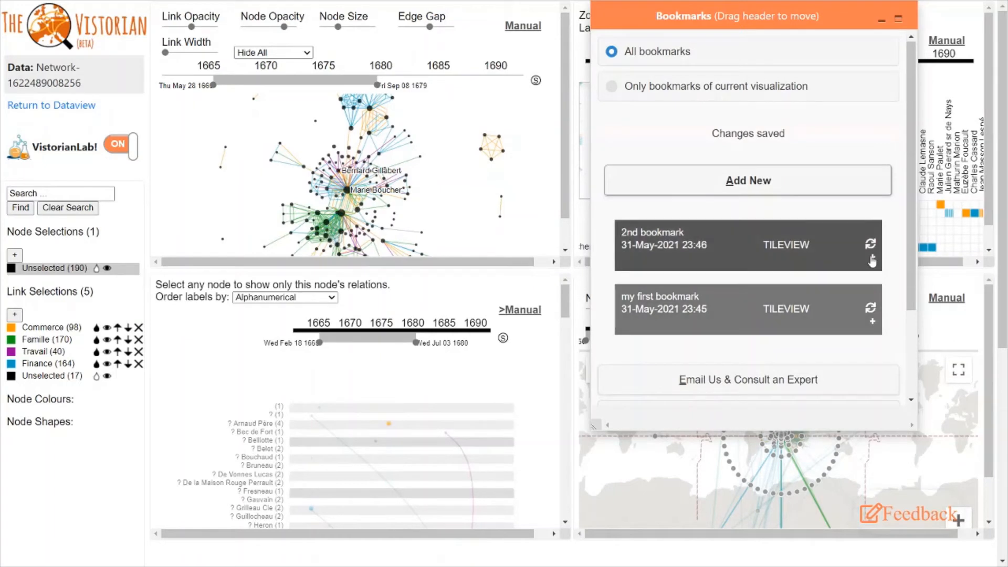
- Restore the tiled views from "my first bookmark", followed by those from "2nd bookmark"
left_click(870, 309)
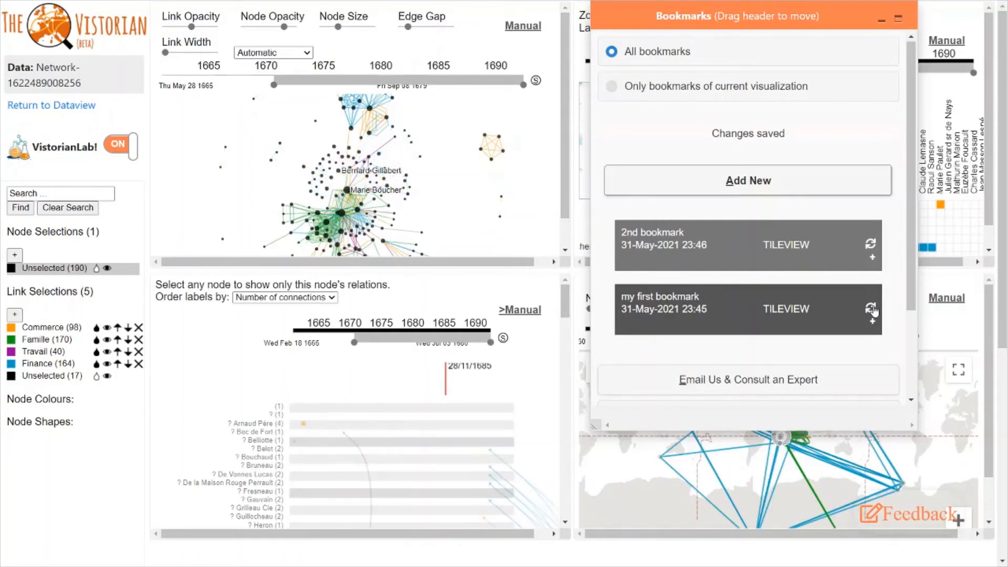
left_click(871, 245)
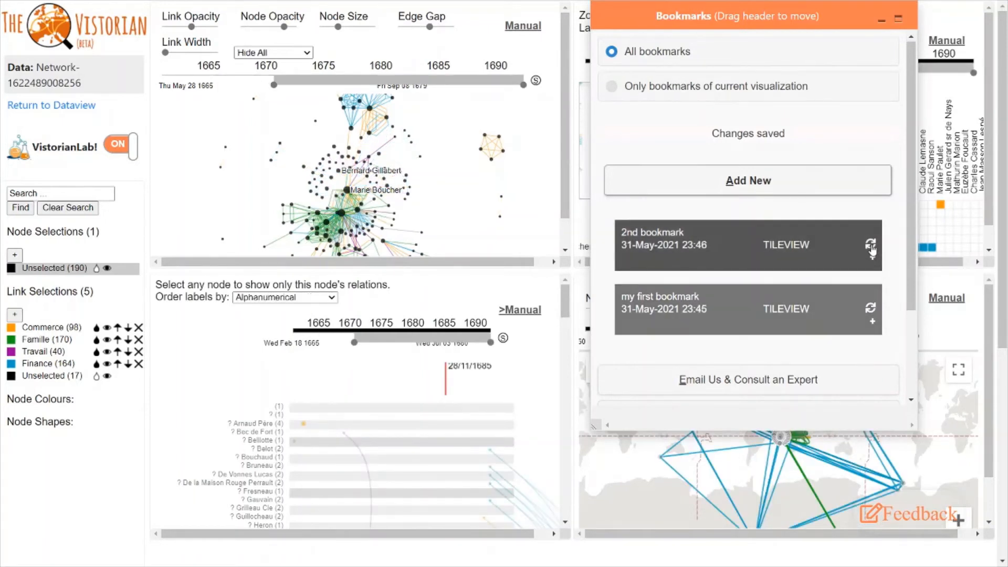
left_click(871, 246)
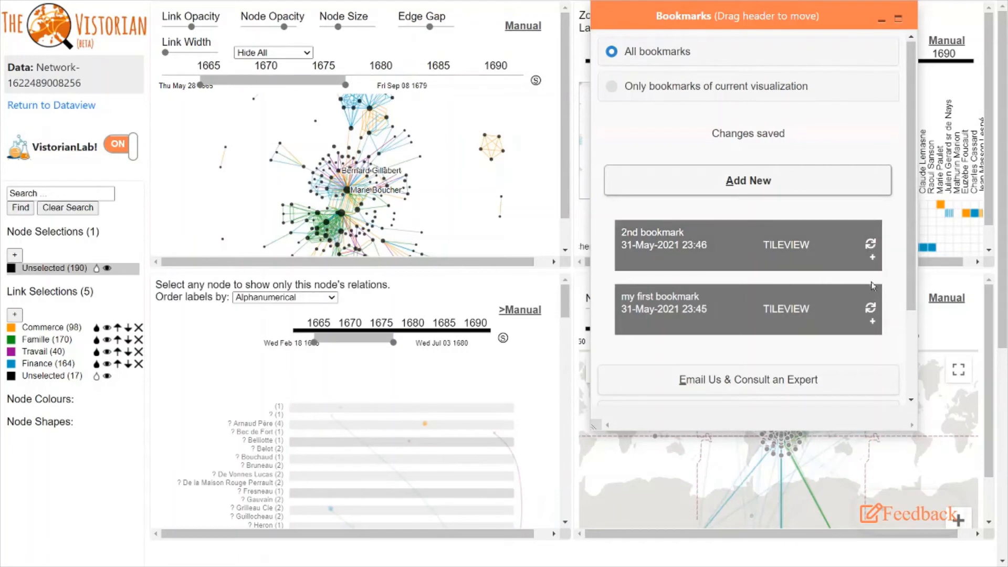
left_click(871, 245)
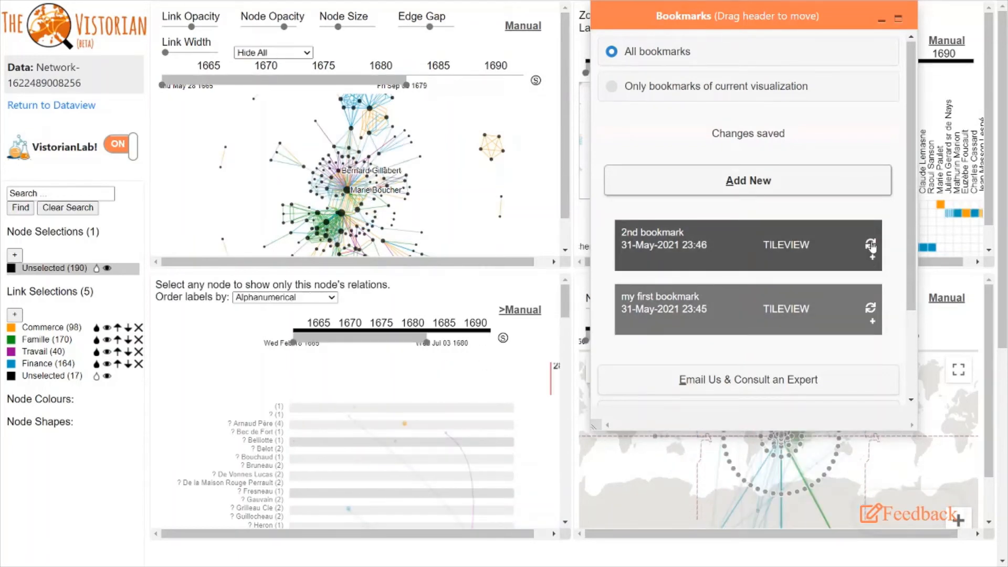
- Export the bookmarks to the Desktop as a JSON file named vistorian_bookmarks
scroll(871, 278, "down", 2)
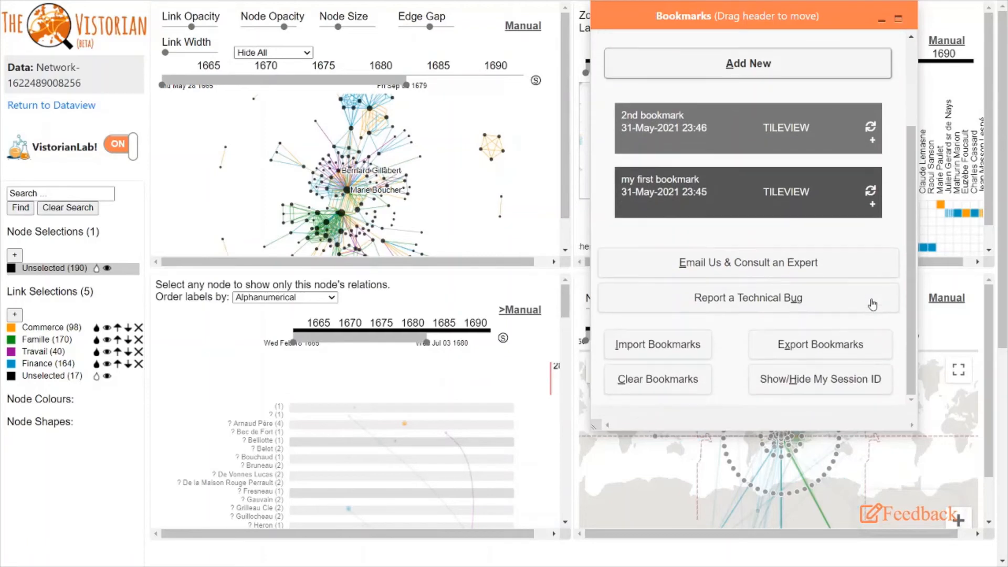
left_click(832, 349)
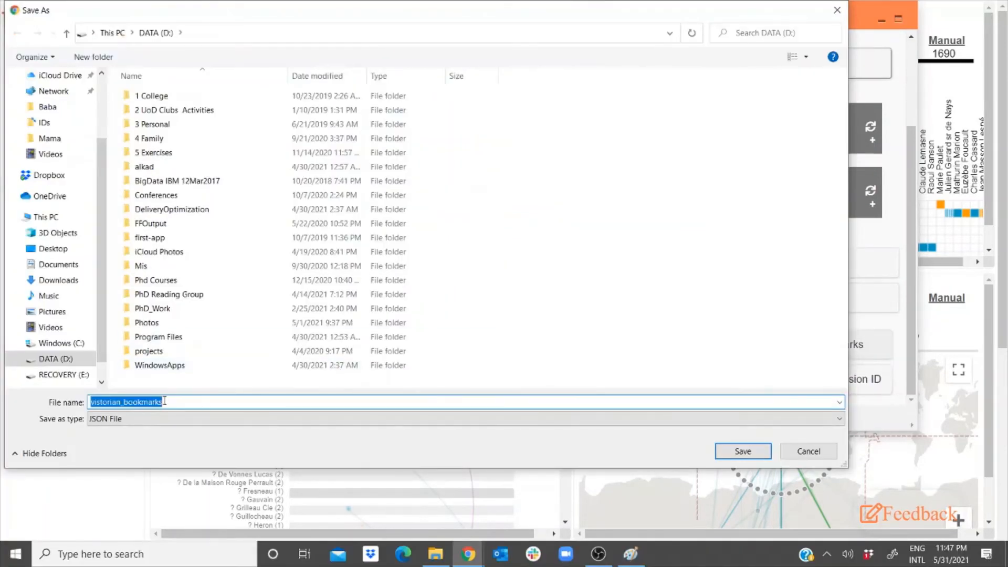
scroll(57, 139, "up", 2)
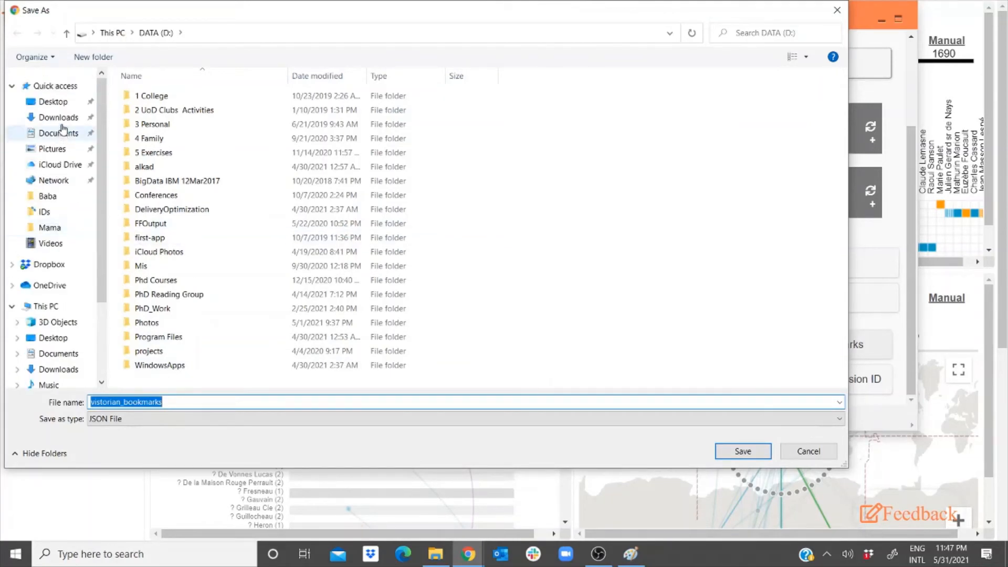
left_click(59, 102)
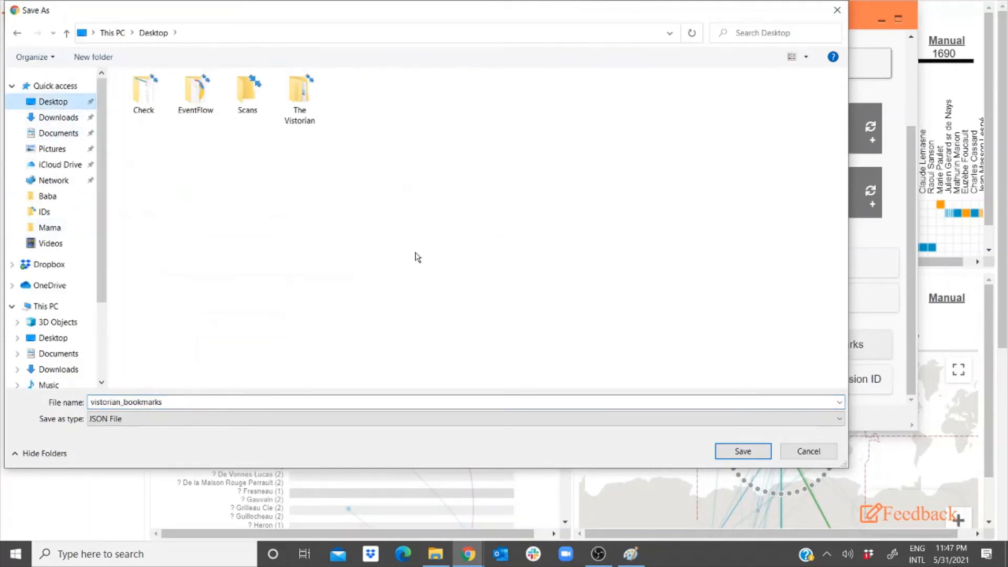
left_click(751, 453)
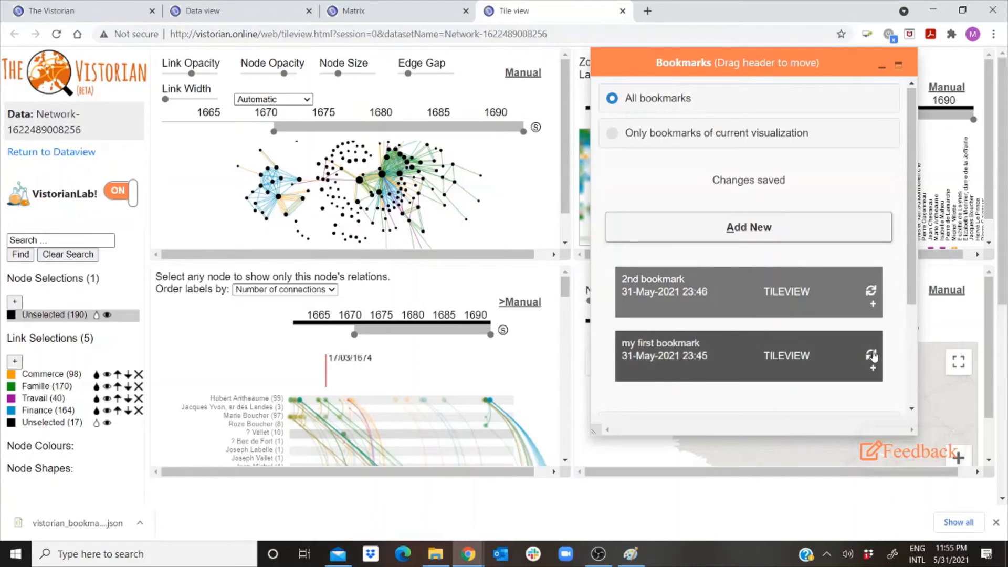
- Apply "2nd bookmark" to the tiled views, and return them to "my first bookmark"
left_click(872, 292)
left_click(872, 355)
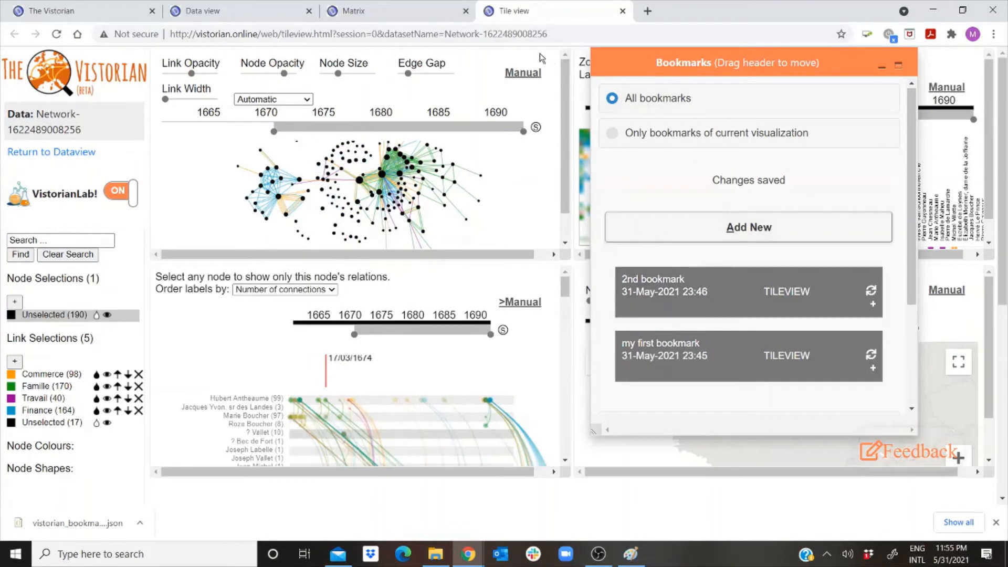
- Switch to the demo_scientists matrix page and try importing a bookmarks file over the existing bookmarks, declining the overwrite
left_click(385, 4)
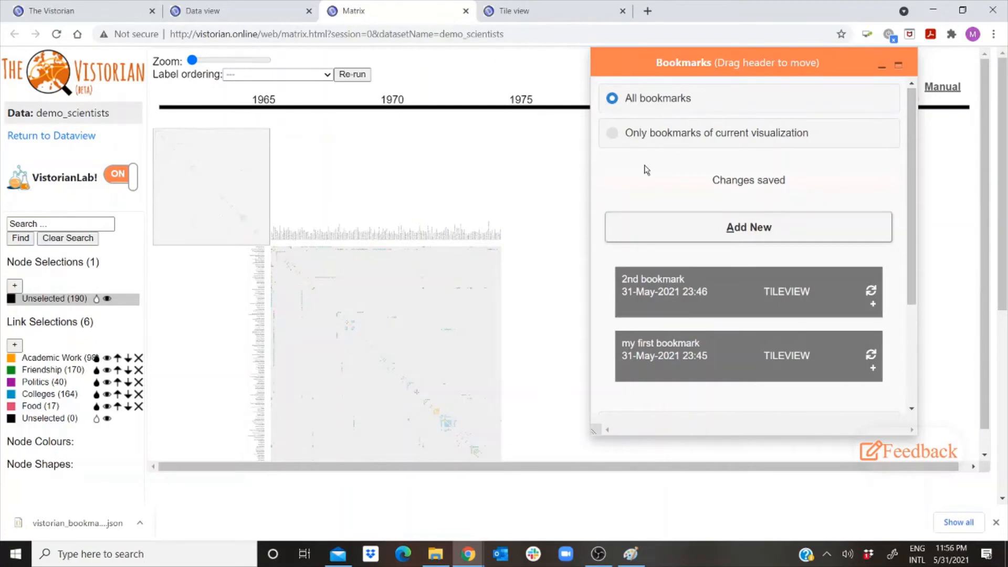
scroll(646, 169, "down", 1)
scroll(647, 170, "down", 2)
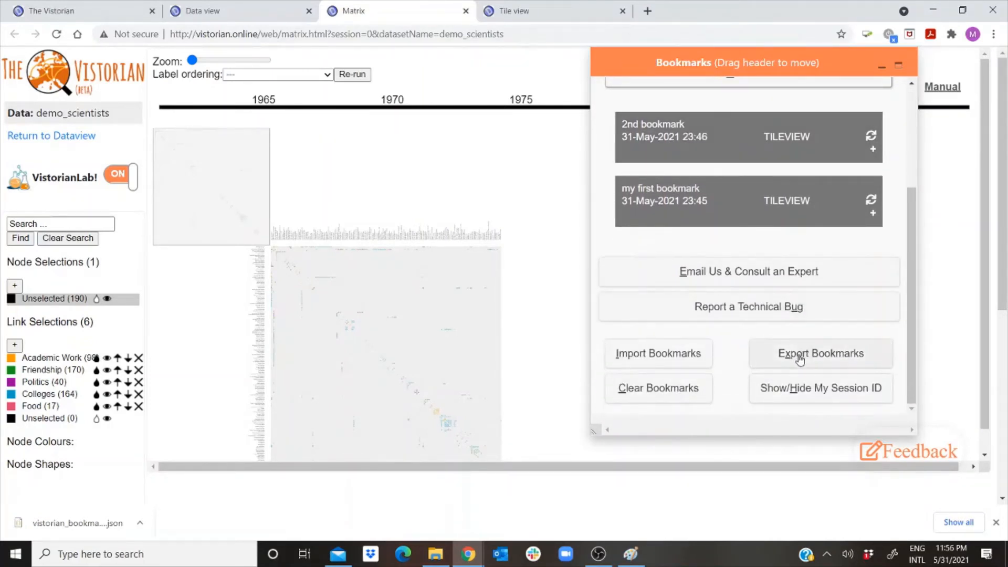
scroll(798, 359, "up", 1)
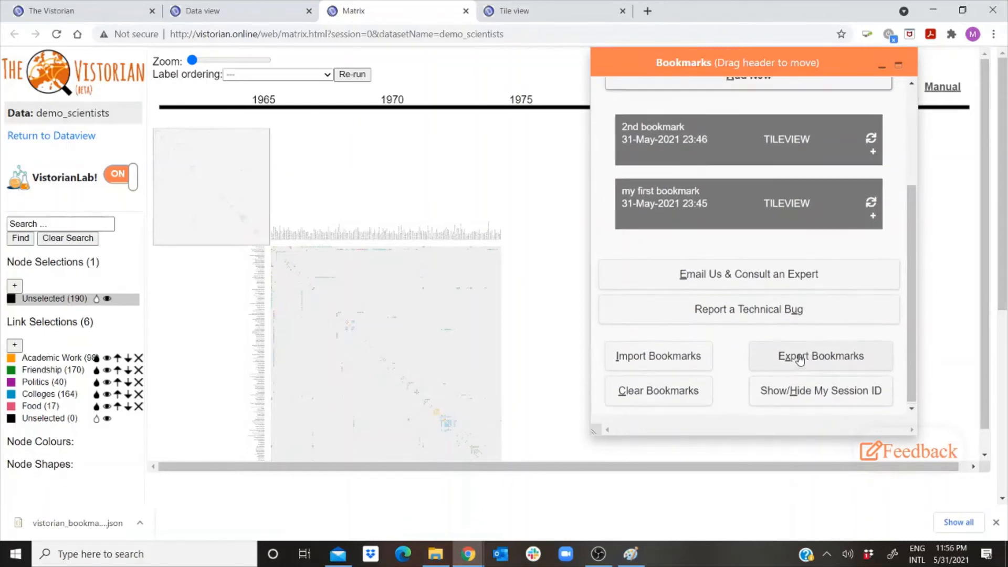
left_click(692, 363)
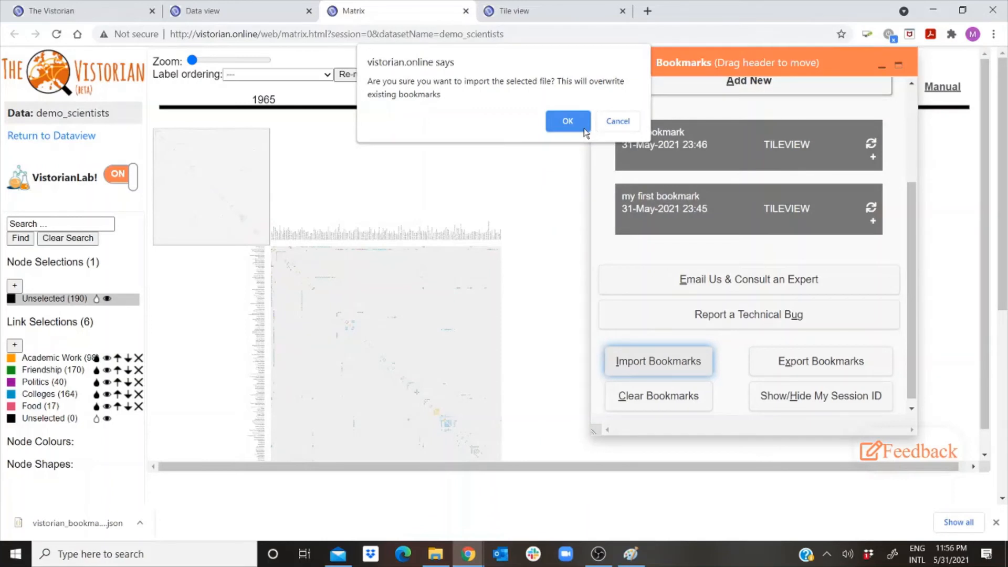
left_click(612, 126)
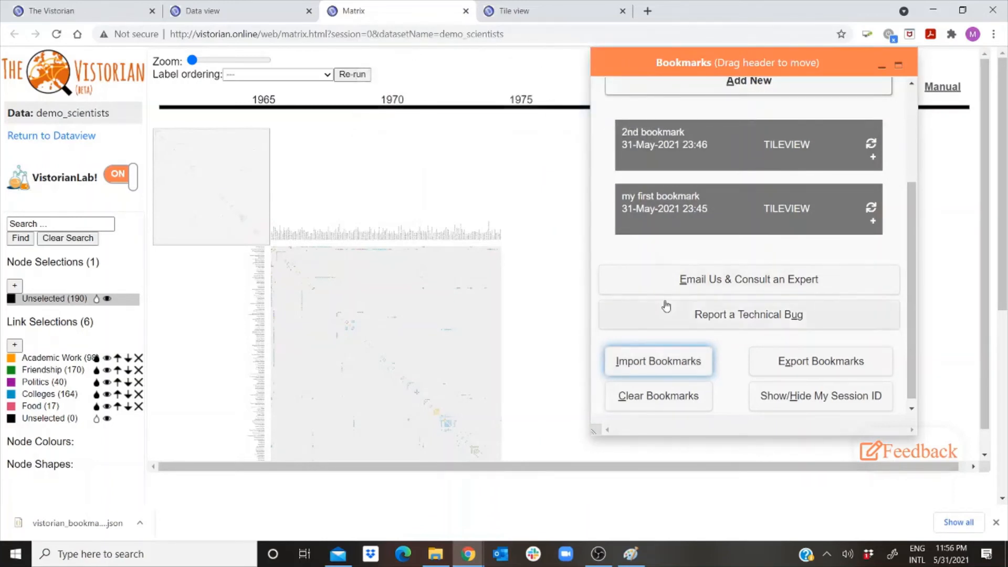
- Clear all saved bookmarks and confirm their deletion
scroll(664, 302, "up", 1)
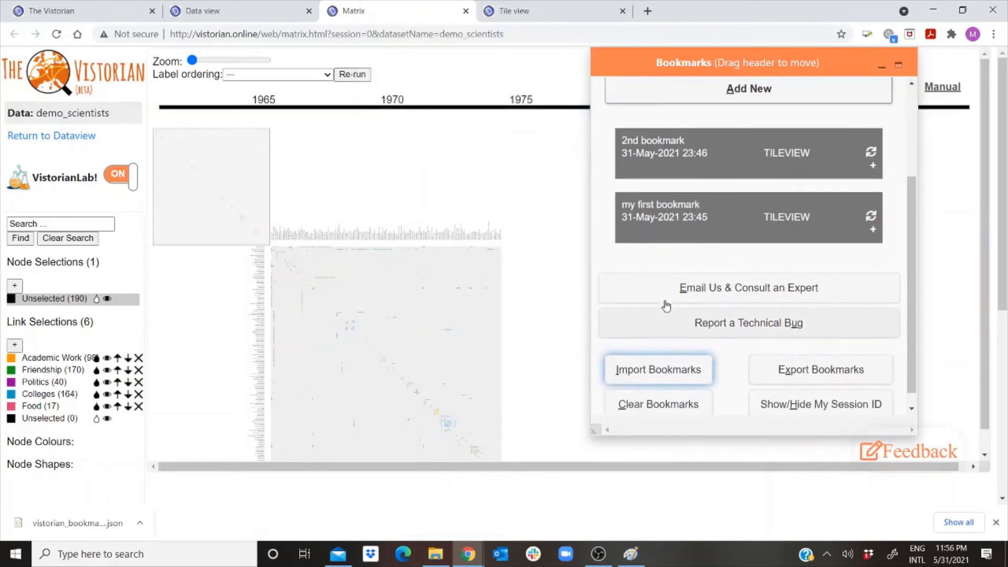
left_click(664, 408)
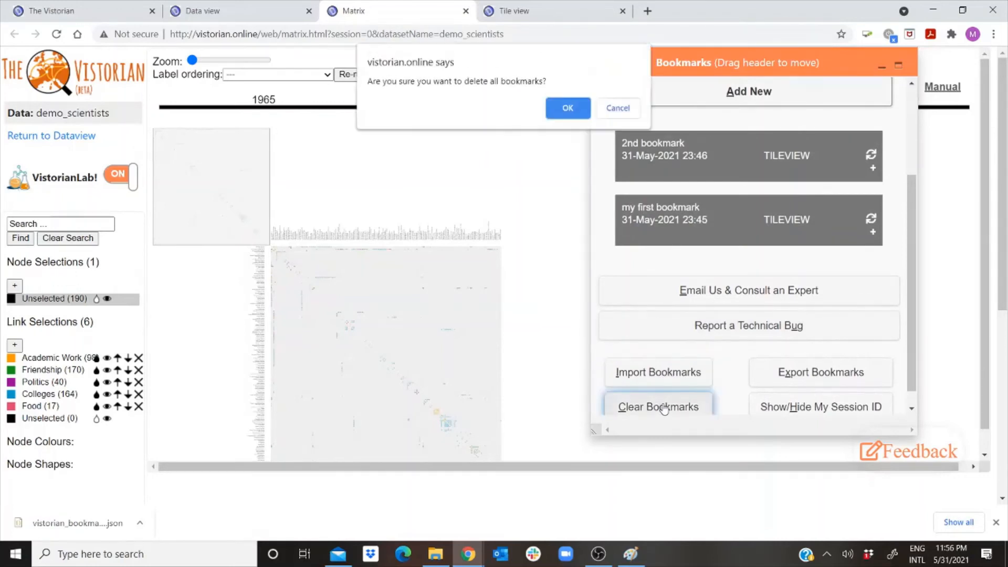
left_click(566, 107)
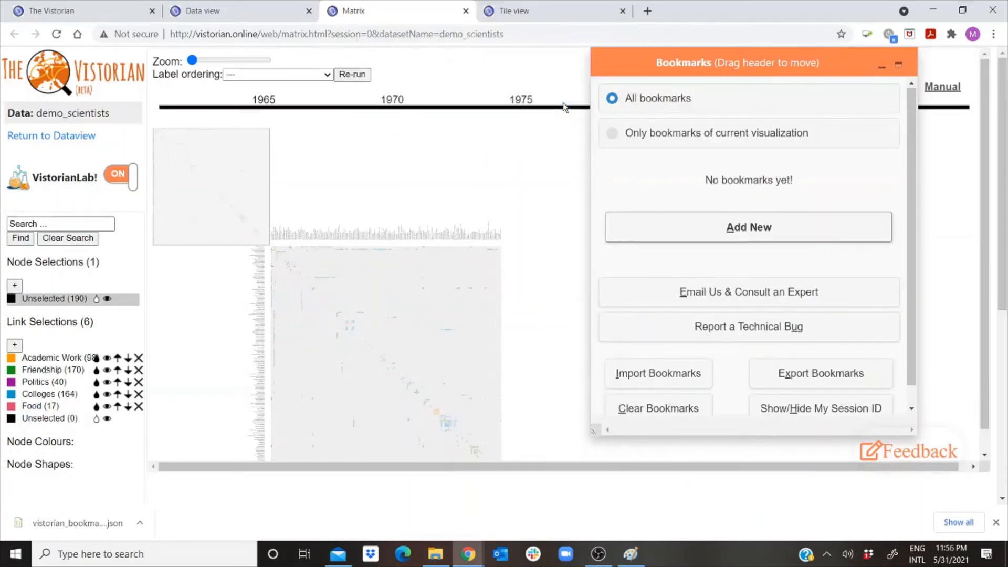
- Import the bookmarks from the vistorian_bookmarks_3 JSON file and look through the imported list
left_click(675, 382)
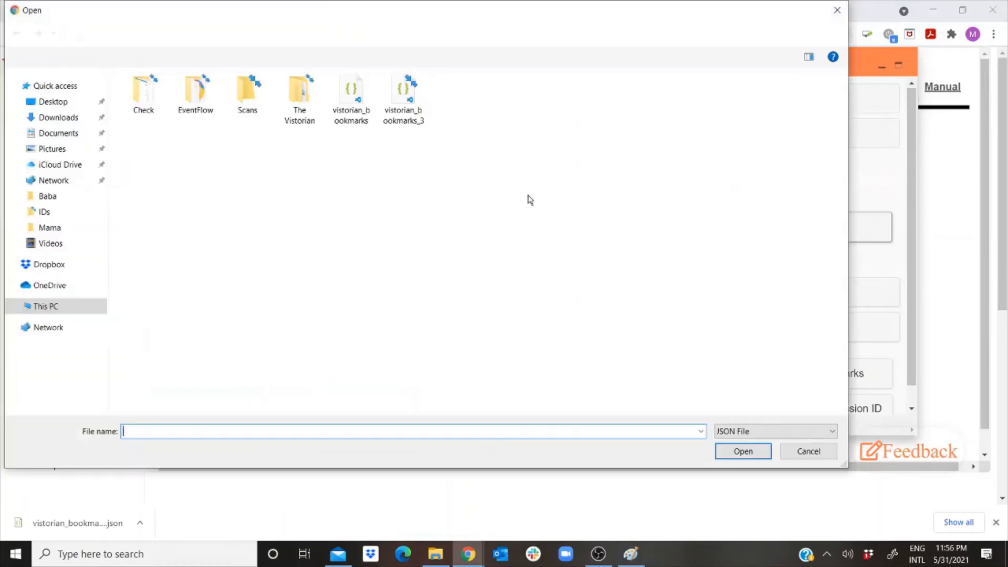
double_click(409, 105)
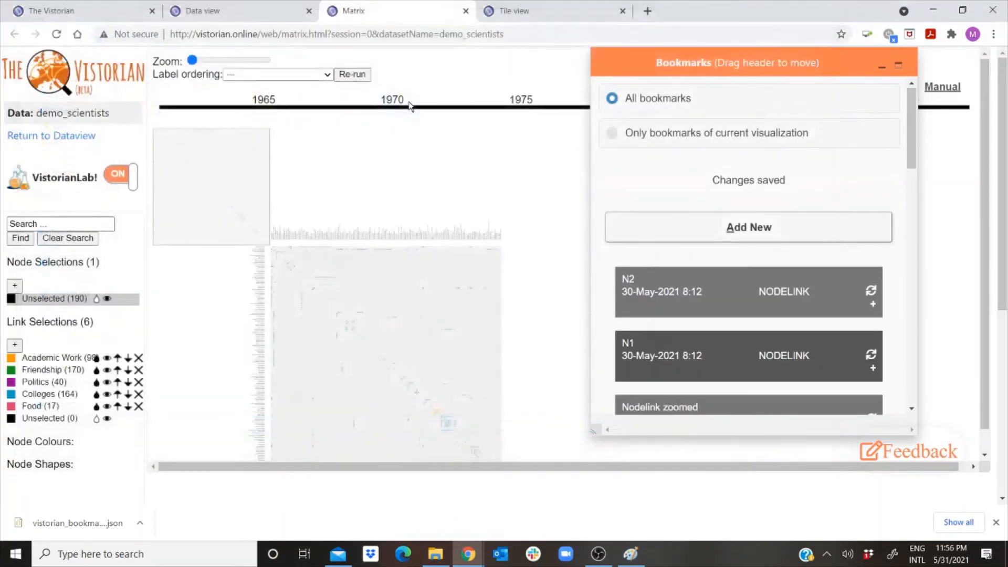
scroll(821, 317, "down", 1)
scroll(821, 317, "down", 10)
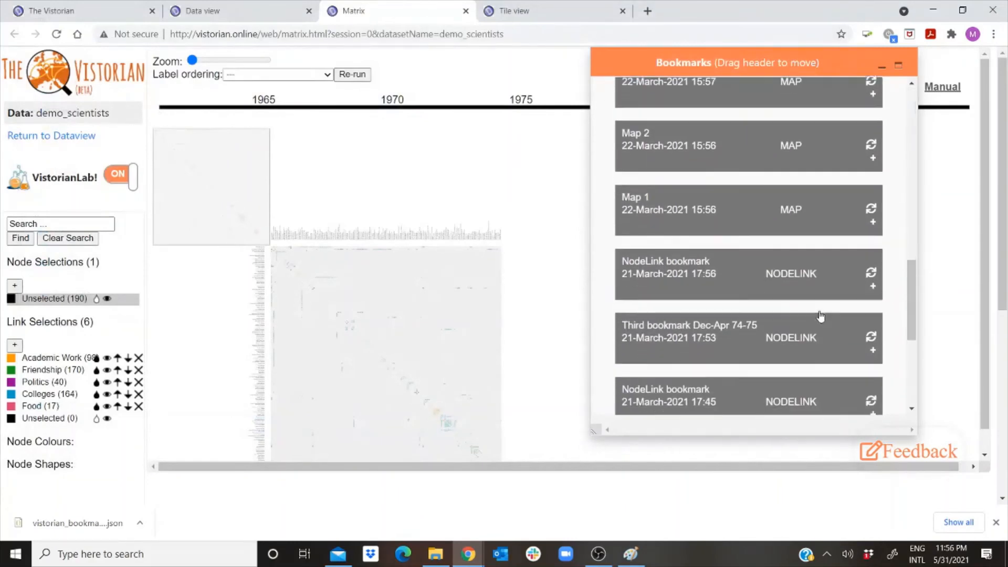
scroll(821, 316, "up", 5)
scroll(821, 317, "up", 8)
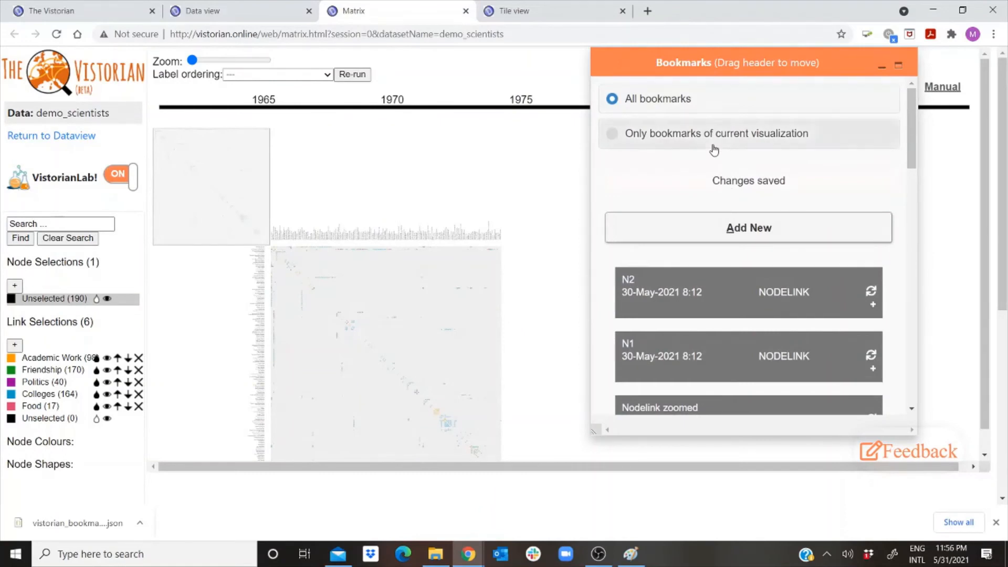
- Limit the bookmark list on the matrix page to only bookmarks of the current visualization
left_click(713, 147)
scroll(756, 252, "down", 4)
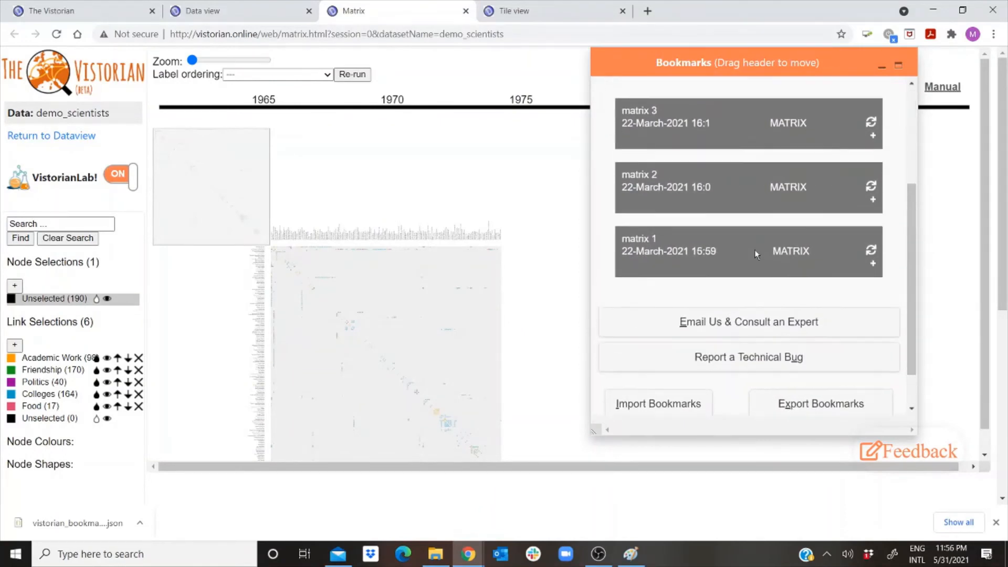
scroll(755, 250, "up", 2)
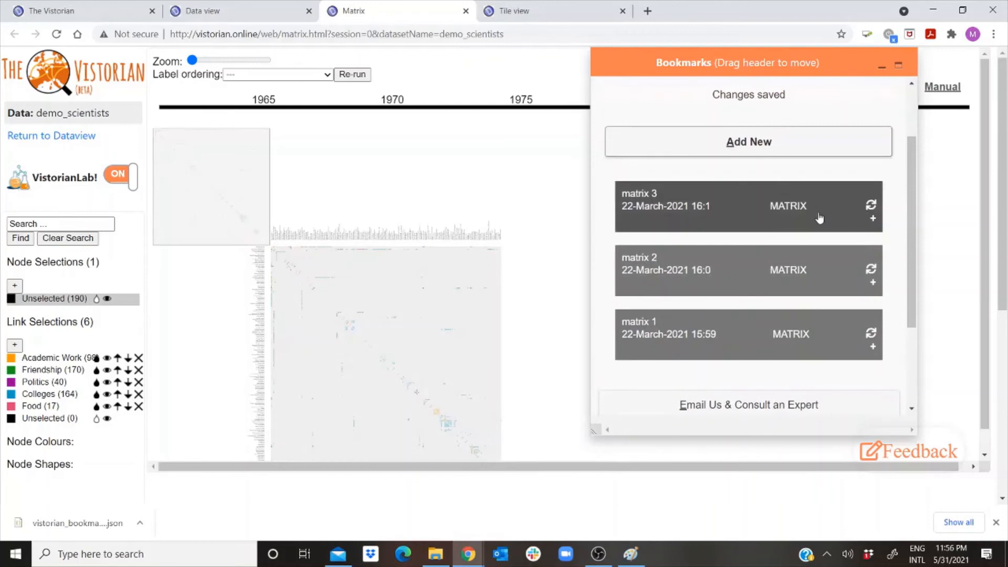
- Expand and collapse the details of the matrix 3, matrix 2 and matrix 1 bookmarks in turn
left_click(820, 218)
left_click(820, 218)
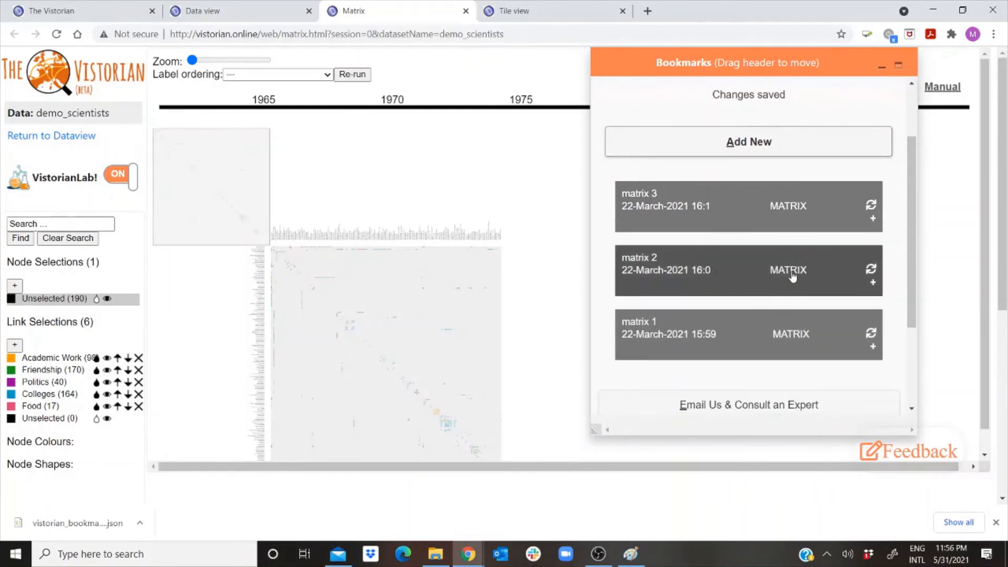
left_click(793, 271)
left_click(793, 272)
left_click(784, 330)
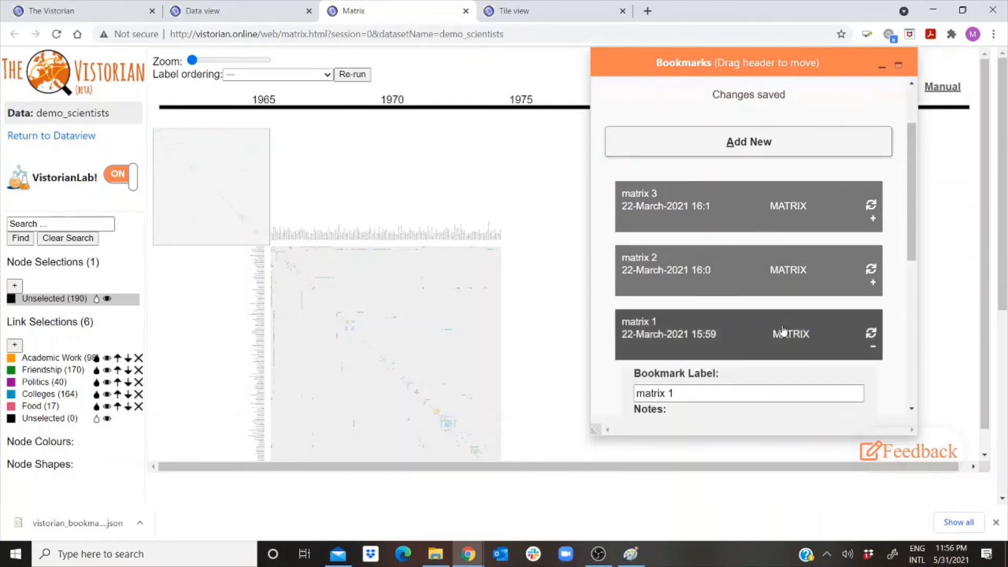
left_click(785, 331)
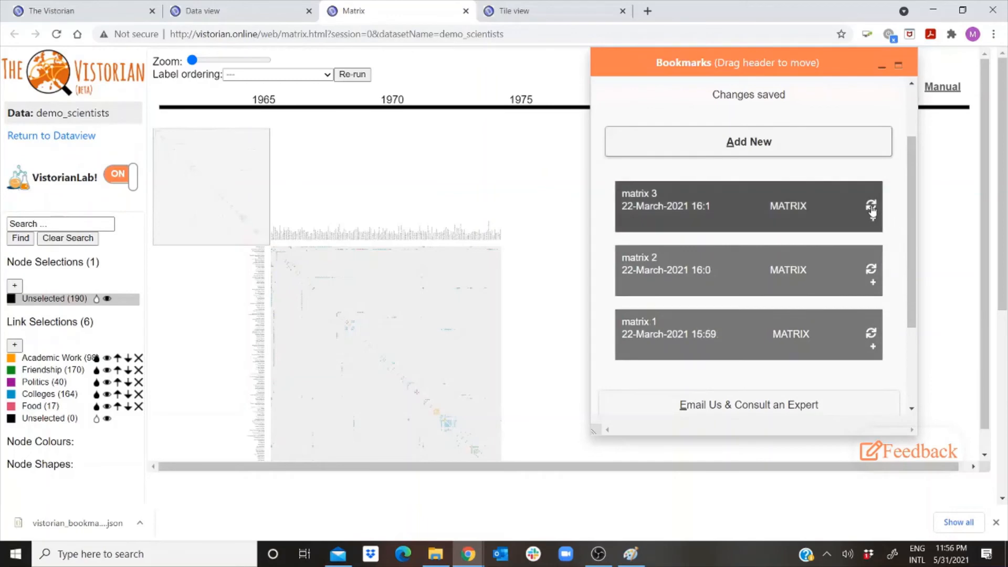
- Apply the matrix 3, matrix 2 and matrix 1 bookmarks to the matrix one after another
left_click(872, 208)
left_click(871, 269)
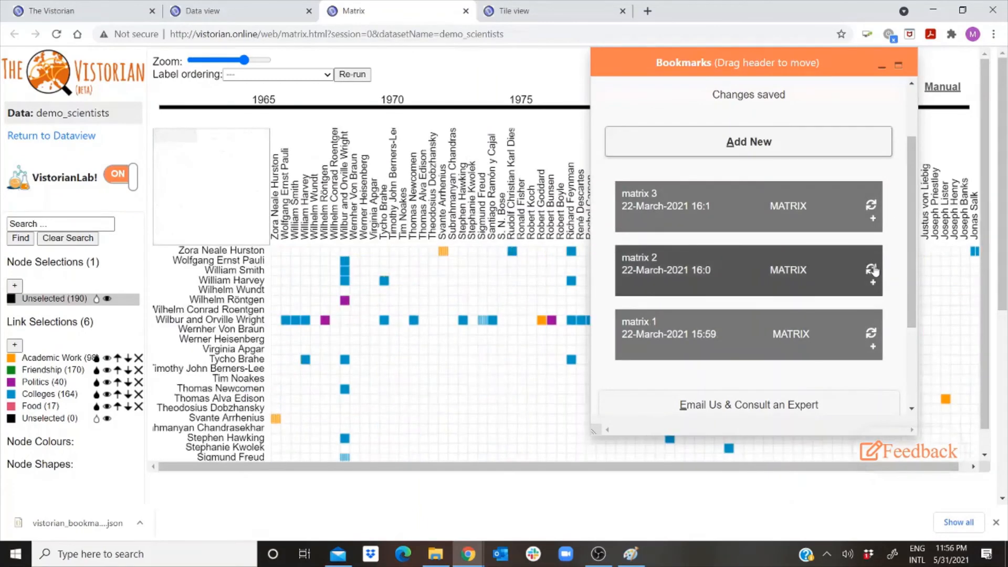
left_click(872, 333)
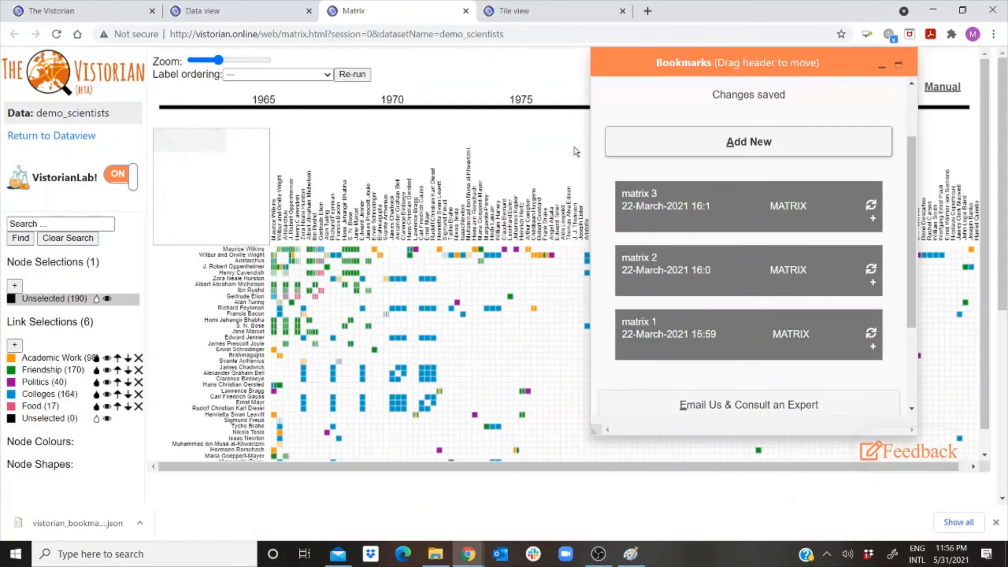
- Switch to the tile view page and reload it to refresh its bookmark list with the imported bookmarks
left_click(517, 5)
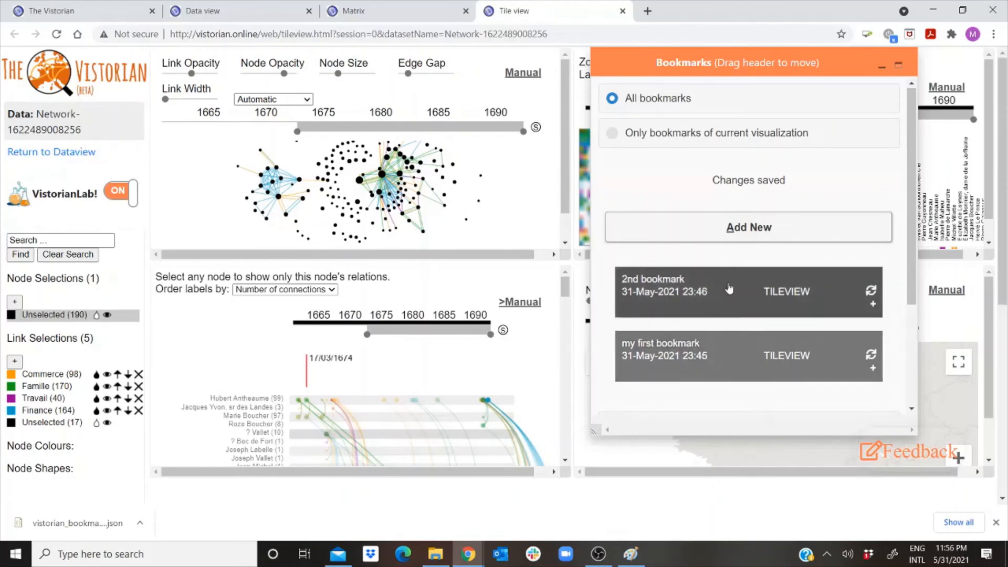
left_click(370, 9)
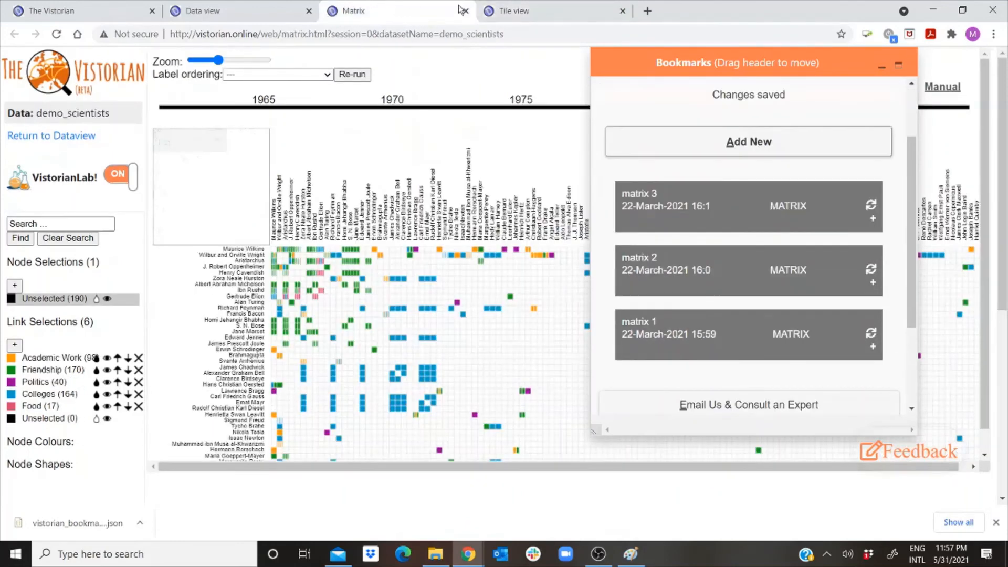
left_click(511, 9)
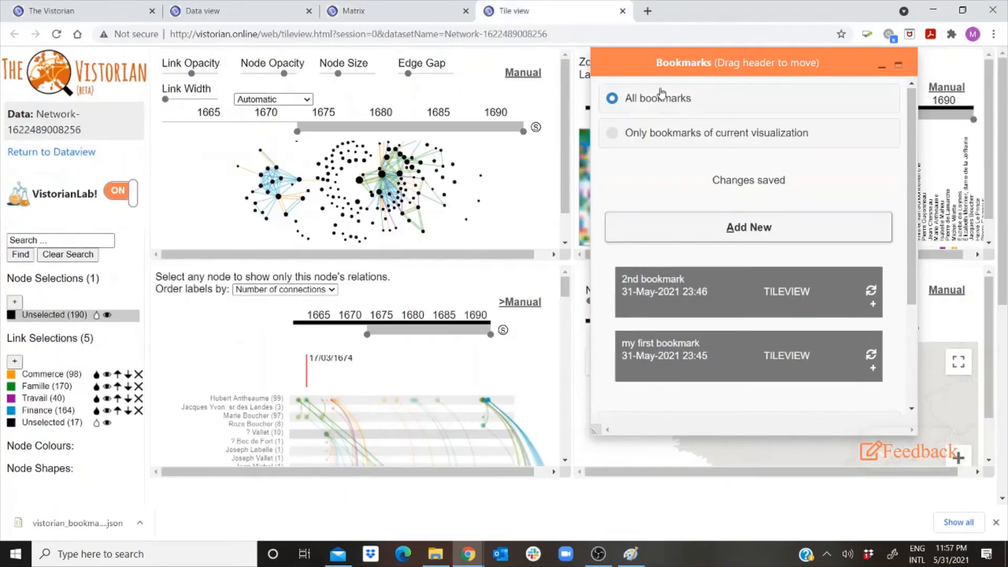
left_click(615, 136)
left_click(614, 108)
left_click(56, 35)
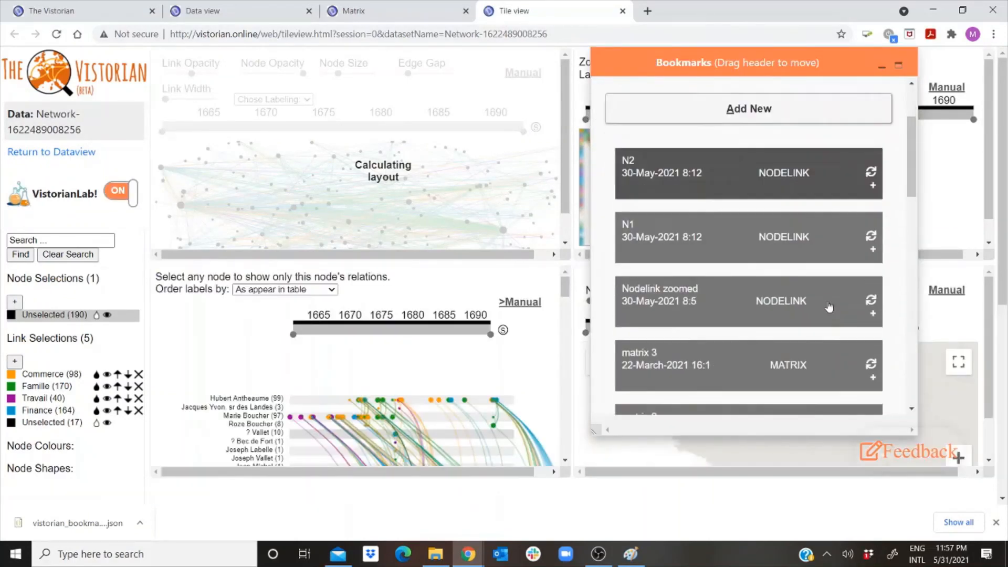
- Examine the tile view's bookmark list, comparing all bookmarks with only those of the current visualization
scroll(828, 306, "down", 20)
scroll(828, 306, "up", 15)
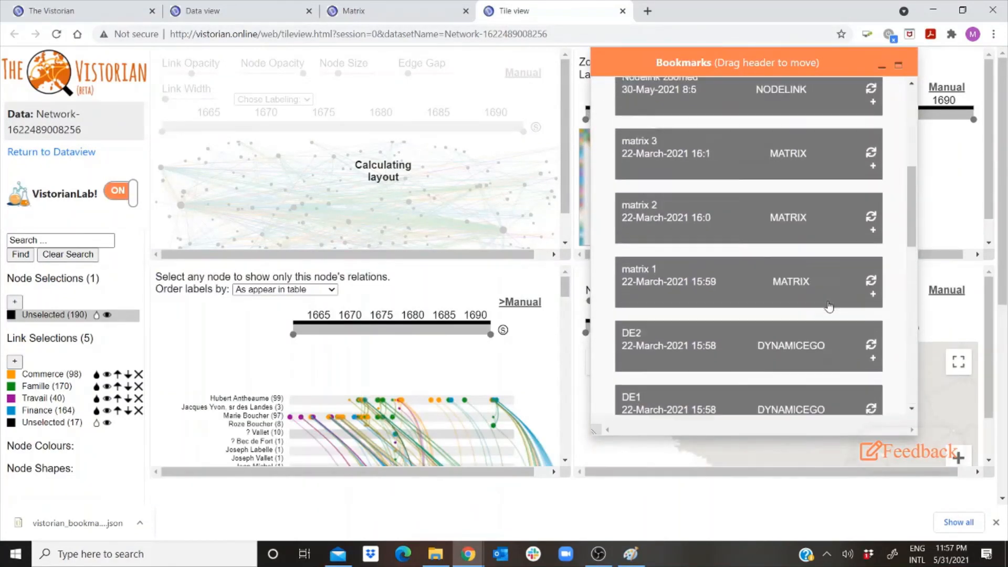
scroll(829, 307, "up", 5)
left_click(678, 135)
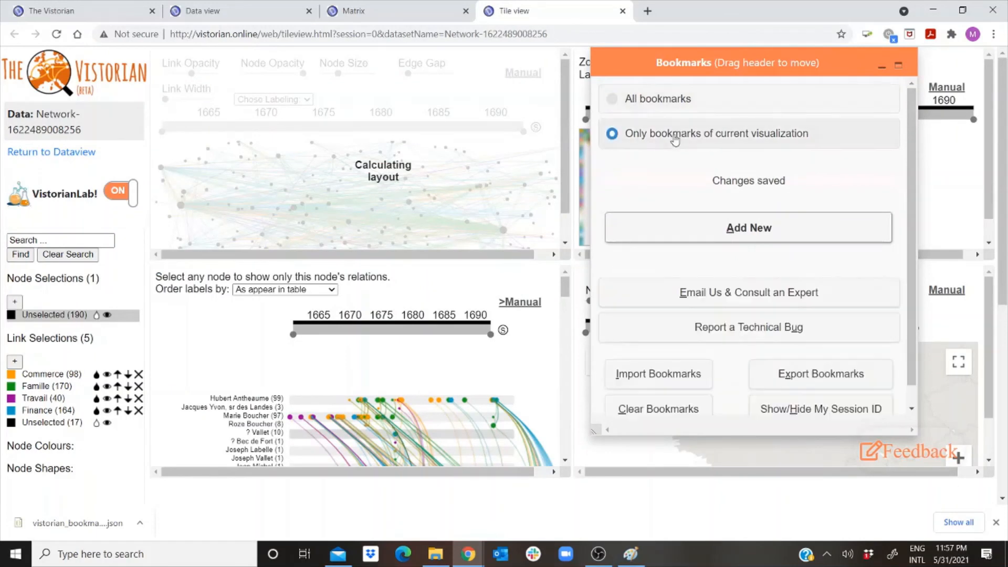
left_click(664, 99)
left_click(662, 133)
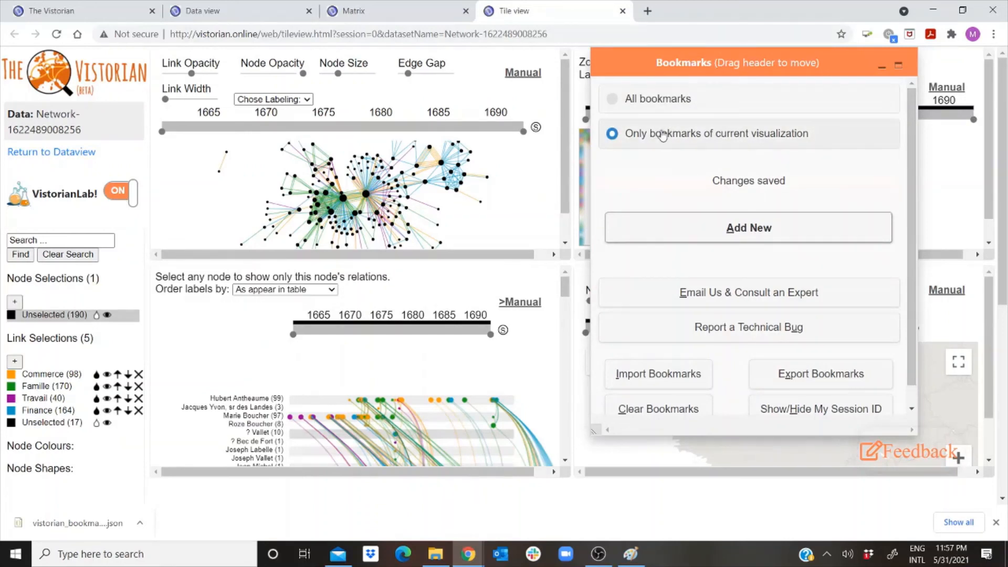
left_click(651, 99)
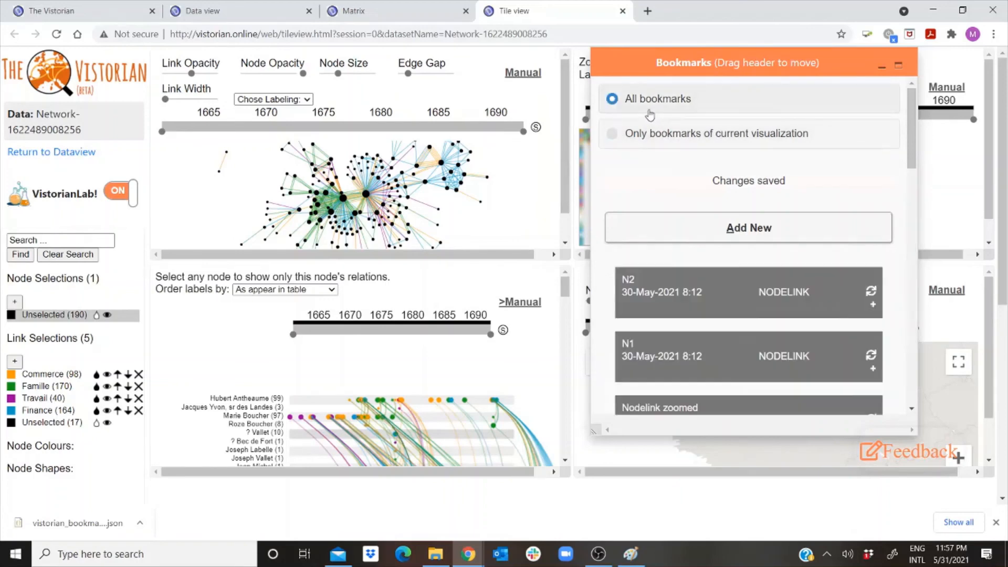
scroll(669, 204, "down", 15)
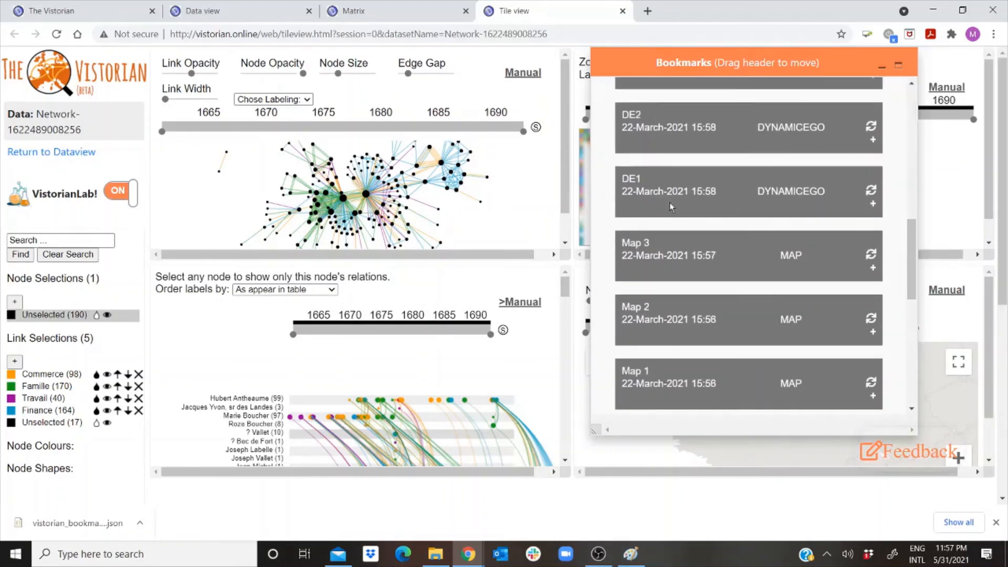
scroll(670, 203, "up", 5)
- Check the bookmark lists on the matrix and data view pages, and return to the tile view
left_click(402, 15)
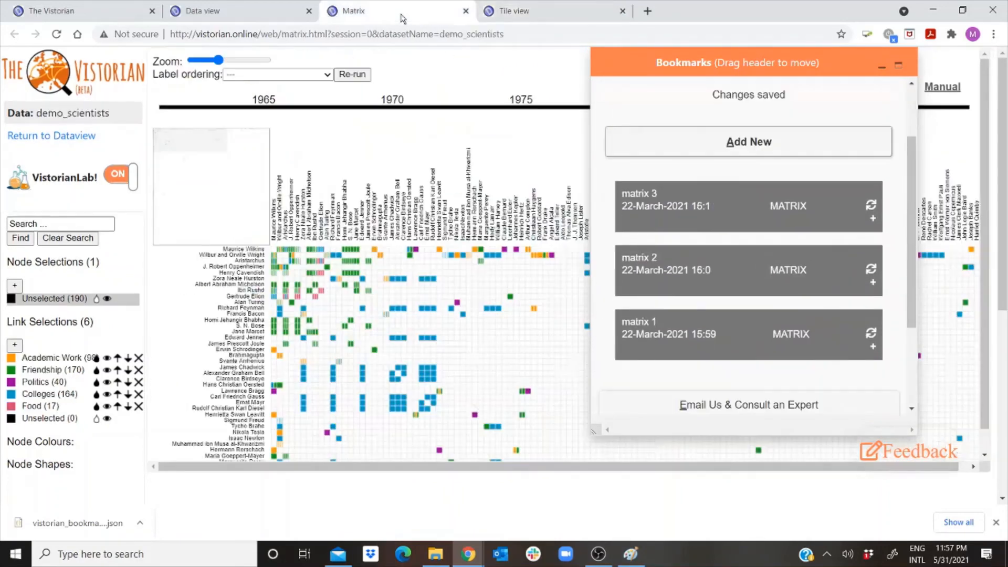
left_click(286, 6)
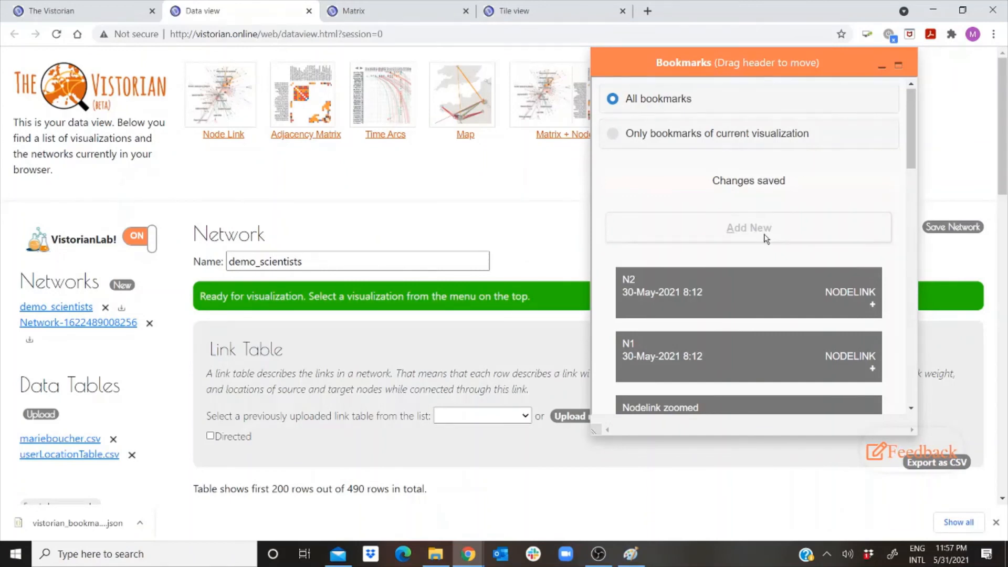
left_click(386, 8)
left_click(540, 15)
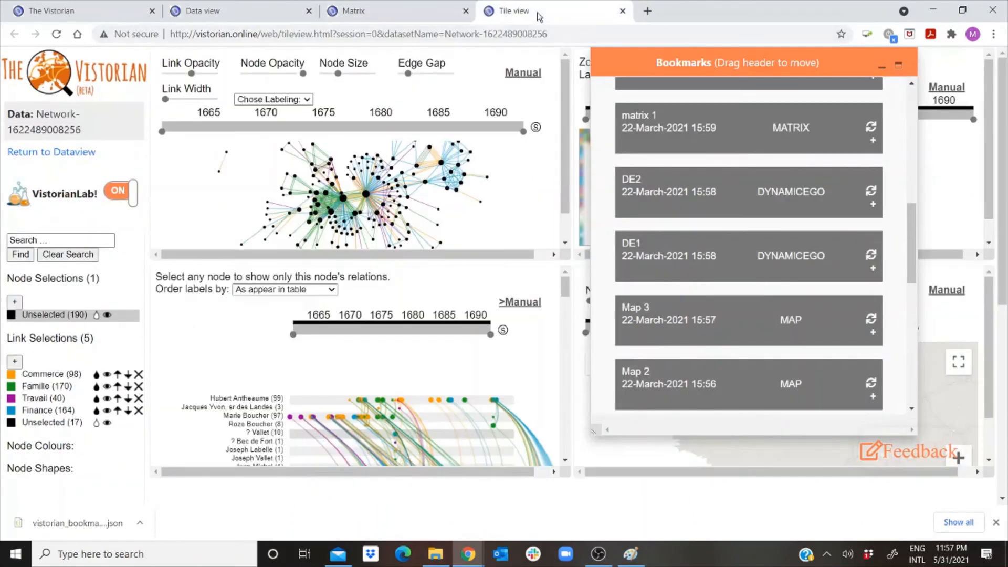